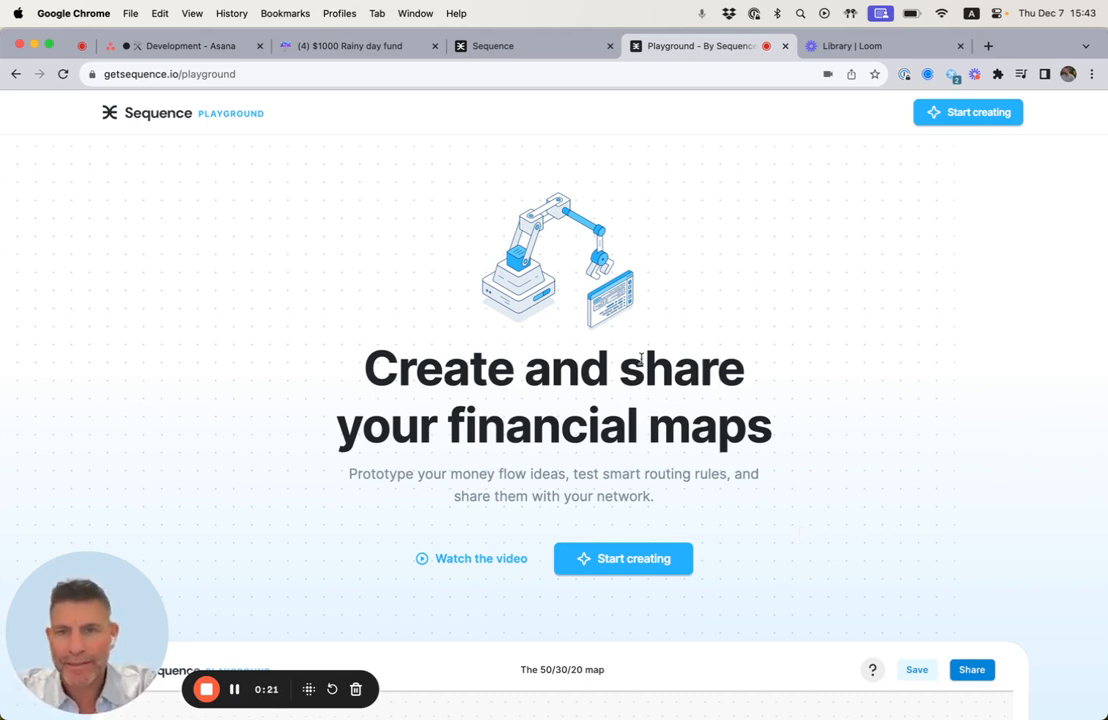
- Switch to the Sequence map and view the institutions offered for adding a depository account, closing the selection without adding one
left_click(541, 50)
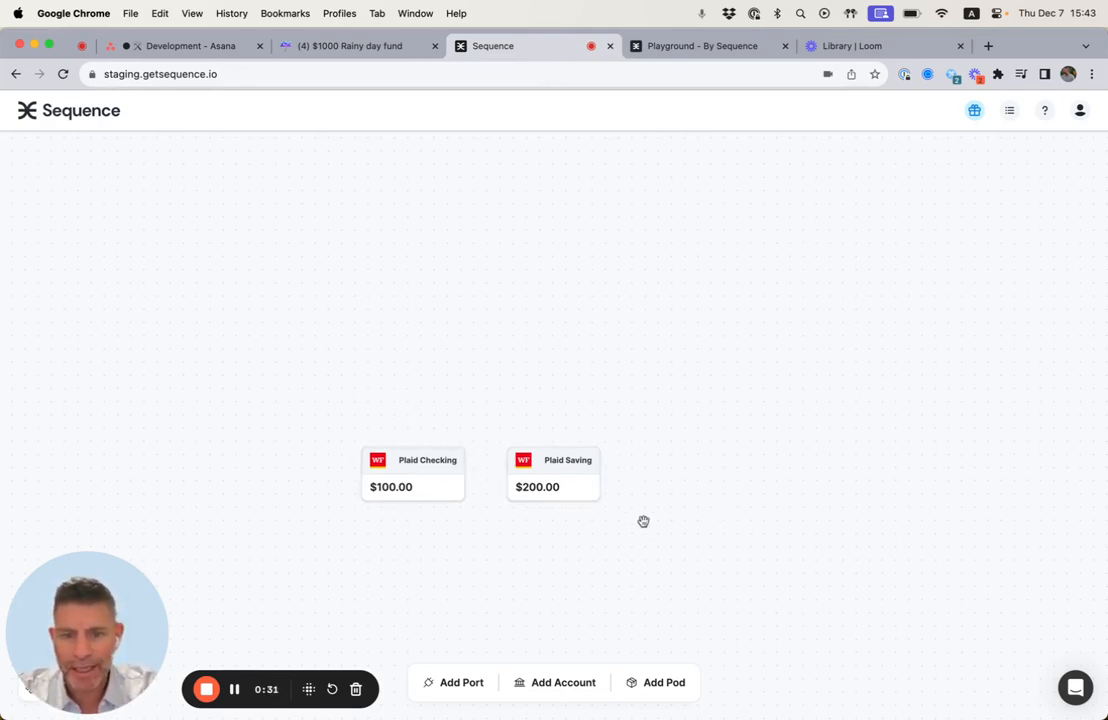
left_click(549, 684)
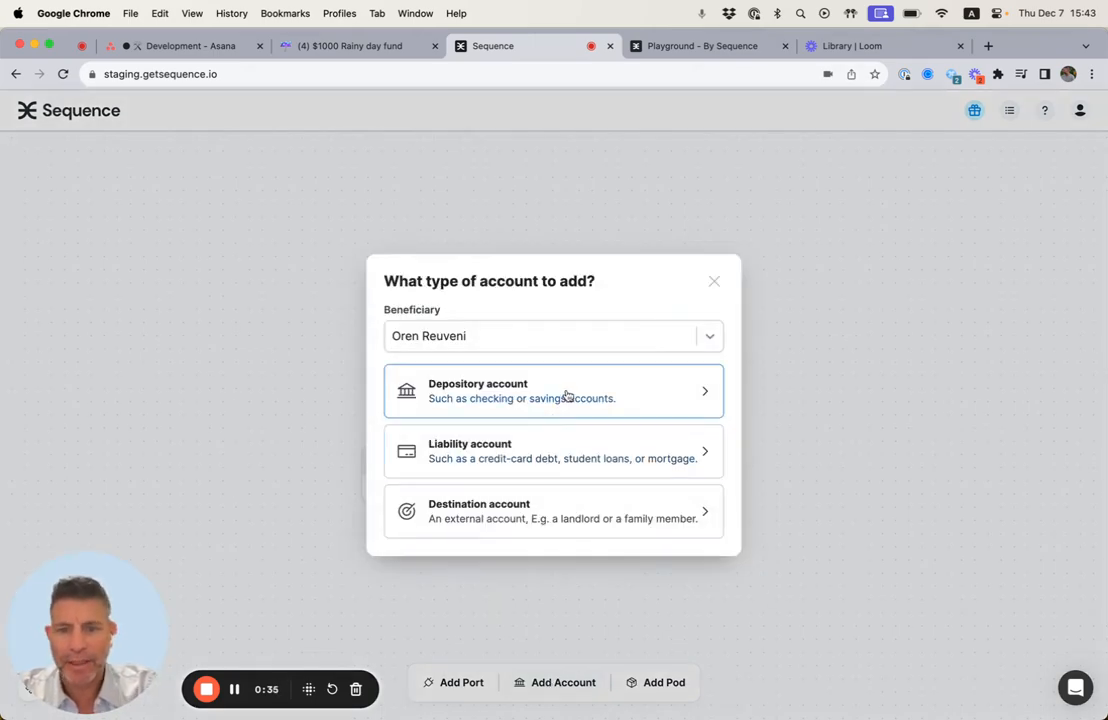
left_click(567, 396)
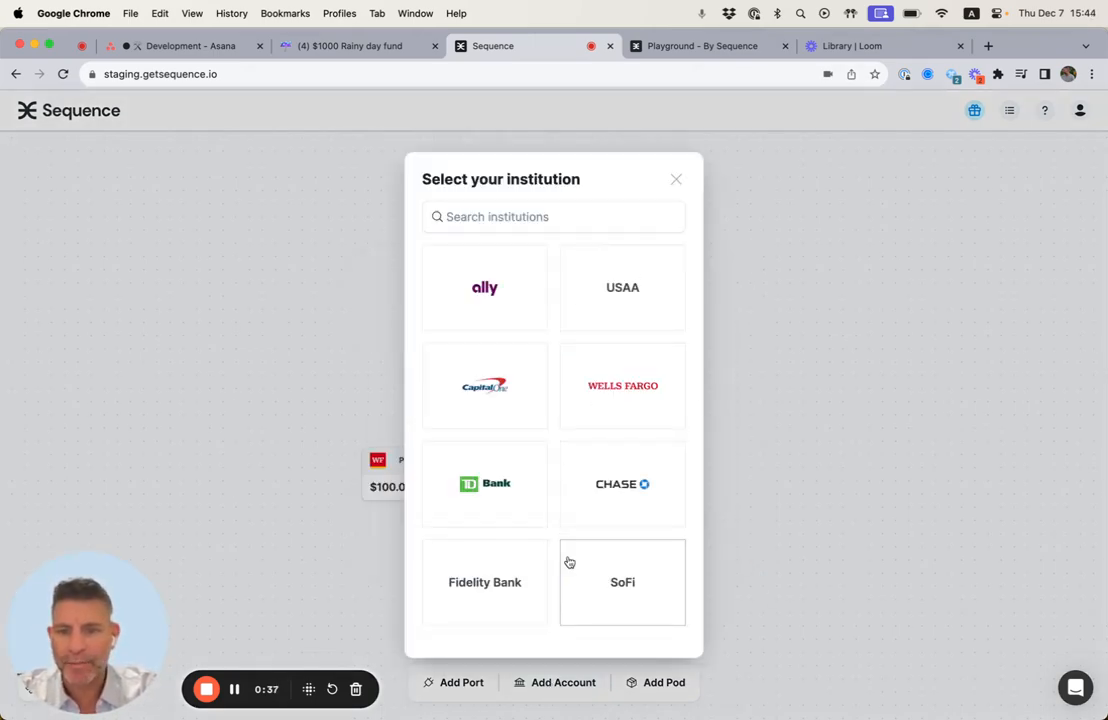
left_click(676, 179)
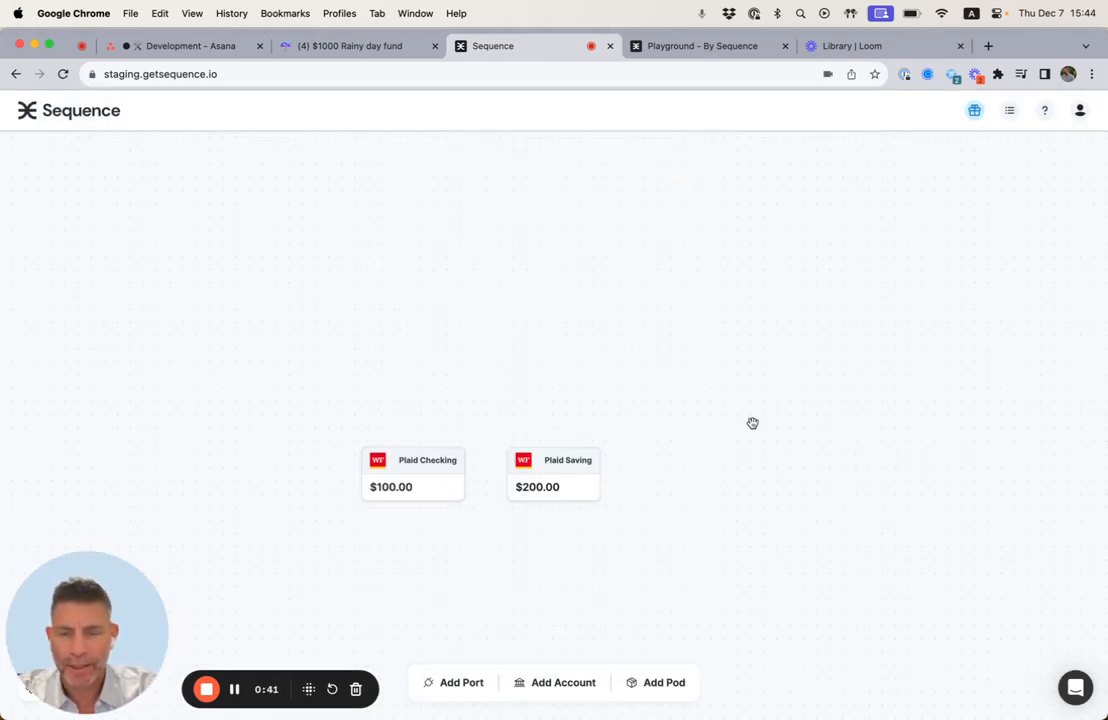
- Create a new port named "Salary" with the default beneficiary
left_click_drag(665, 393, 562, 395)
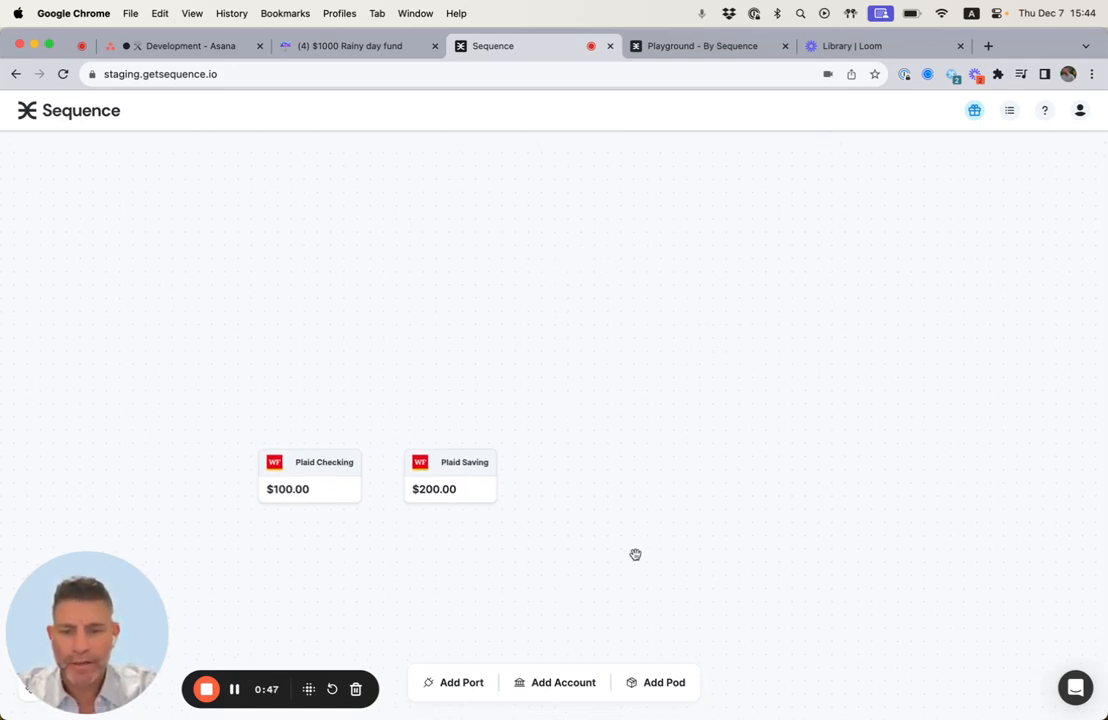
left_click(457, 684)
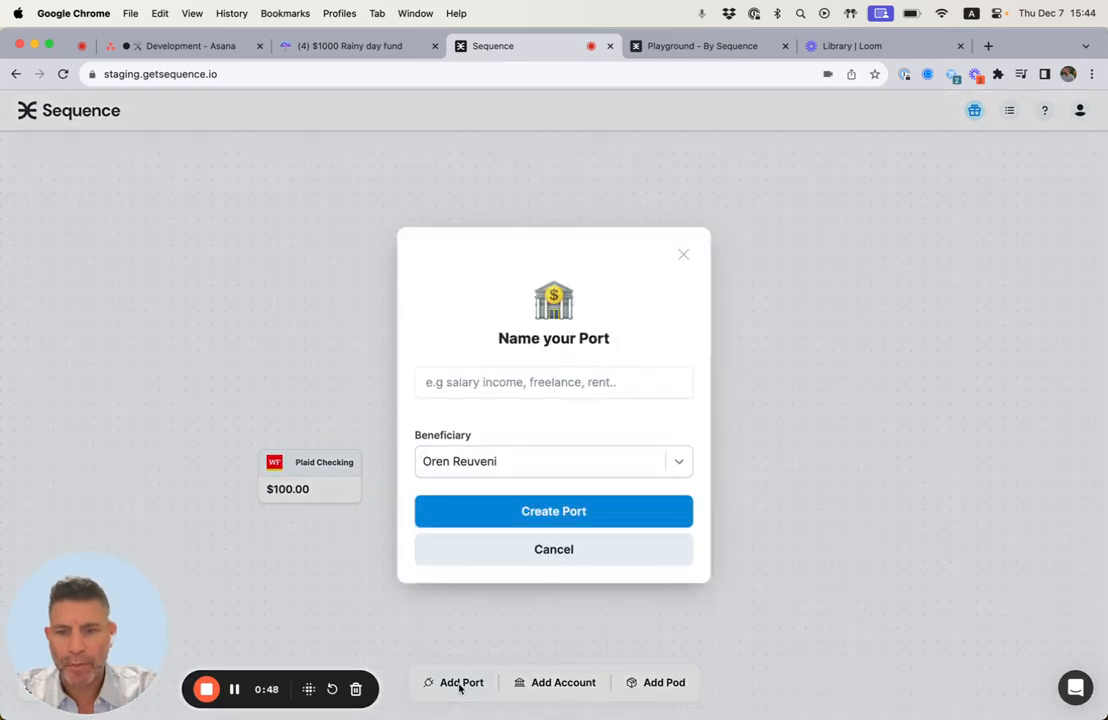
left_click(563, 377)
type("S")
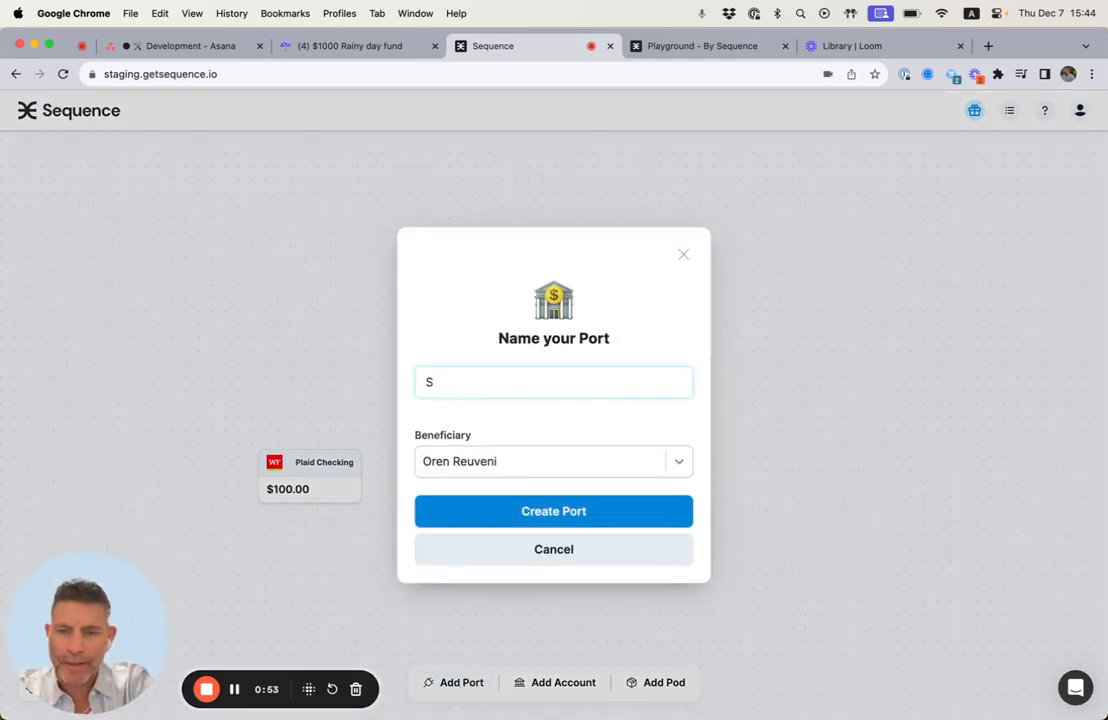
type("alary")
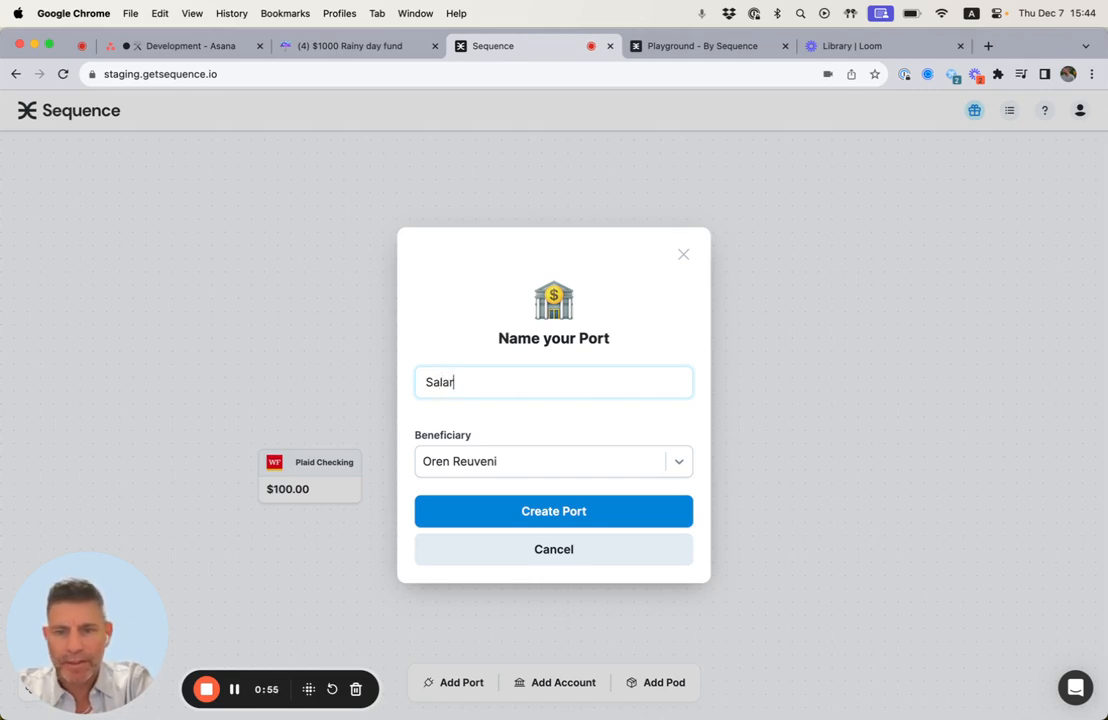
left_click(573, 513)
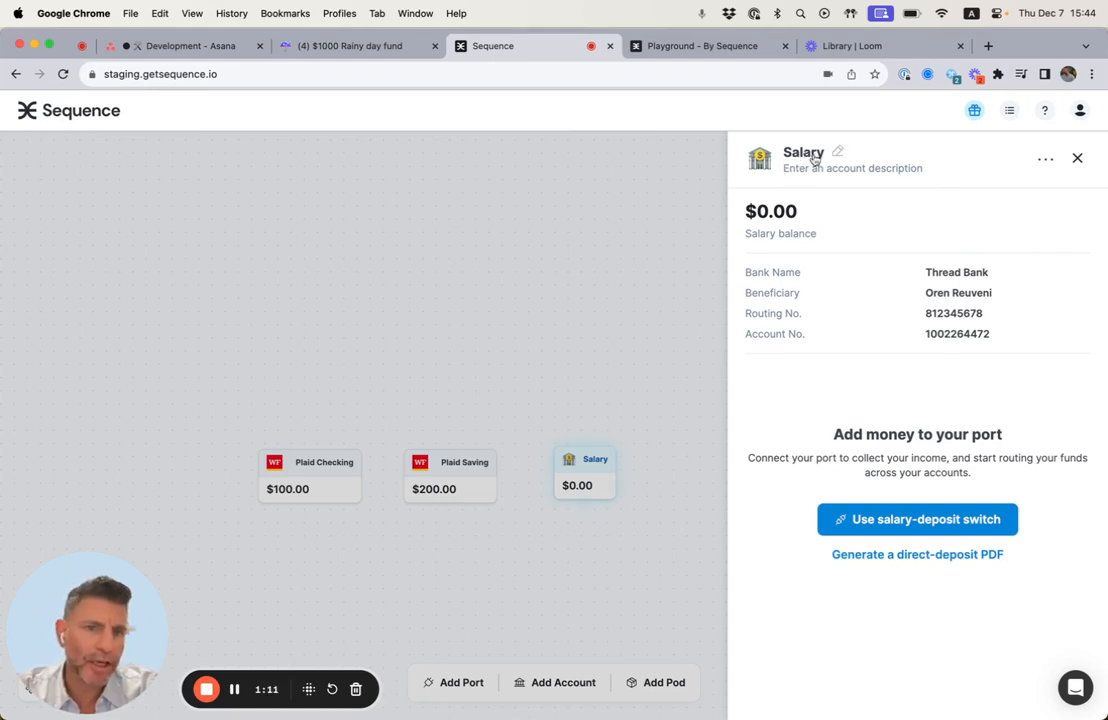
- Change the Salary port's icon to the heart-eyes smiley emoji and close its details
left_click(758, 163)
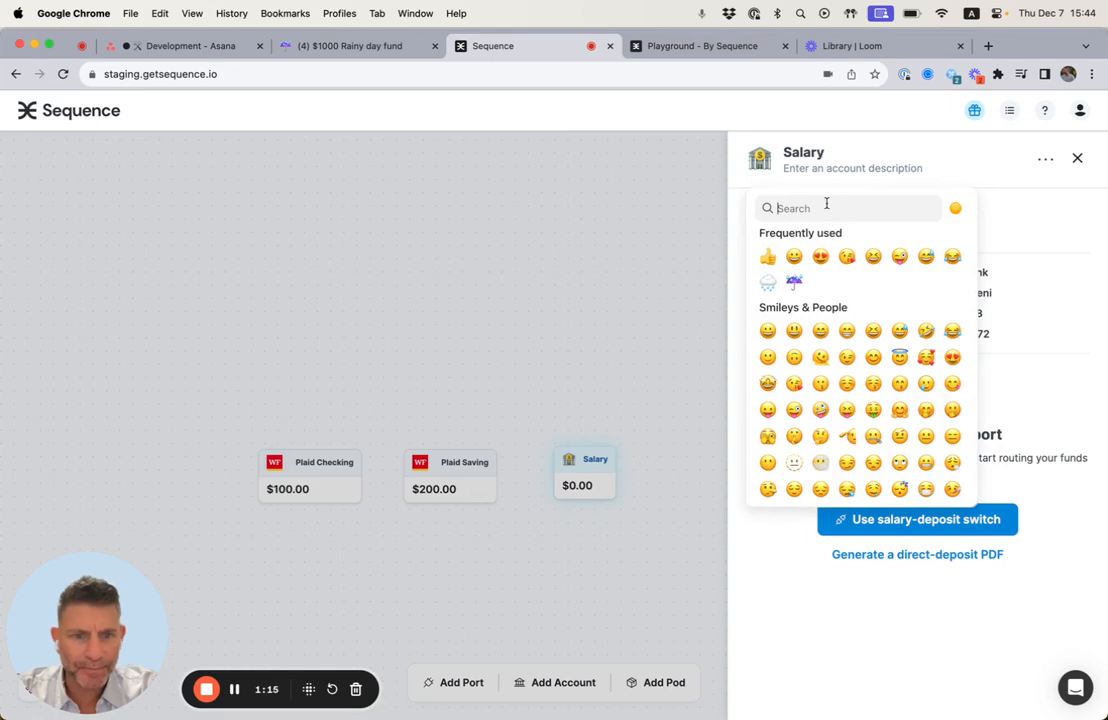
left_click(820, 257)
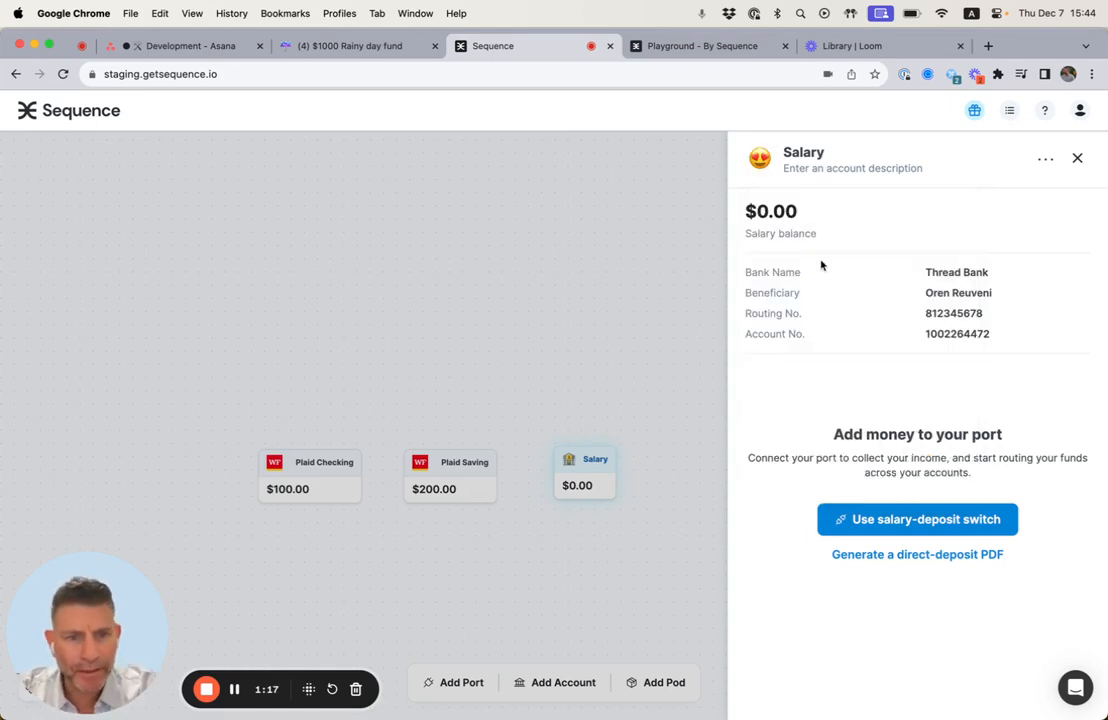
left_click(690, 286)
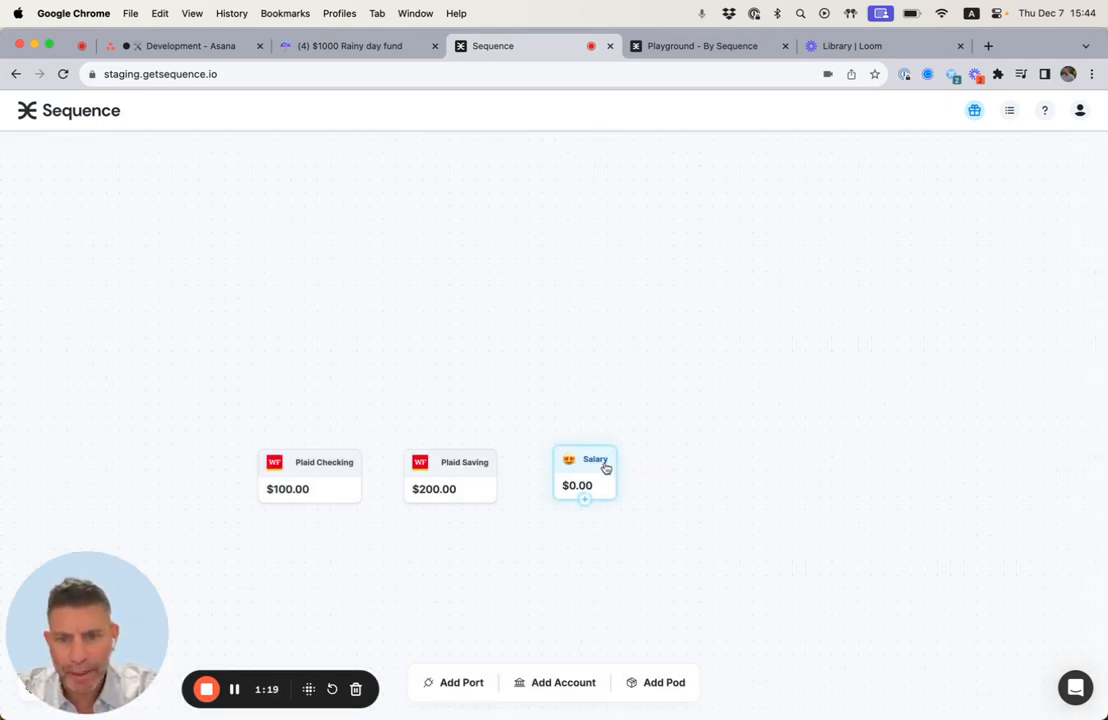
- Arrange the map with the Salary port above and the Plaid Checking and Plaid Saving accounts side by side below it
left_click_drag(605, 467, 582, 289)
left_click_drag(450, 476, 492, 451)
left_click_drag(307, 475, 347, 455)
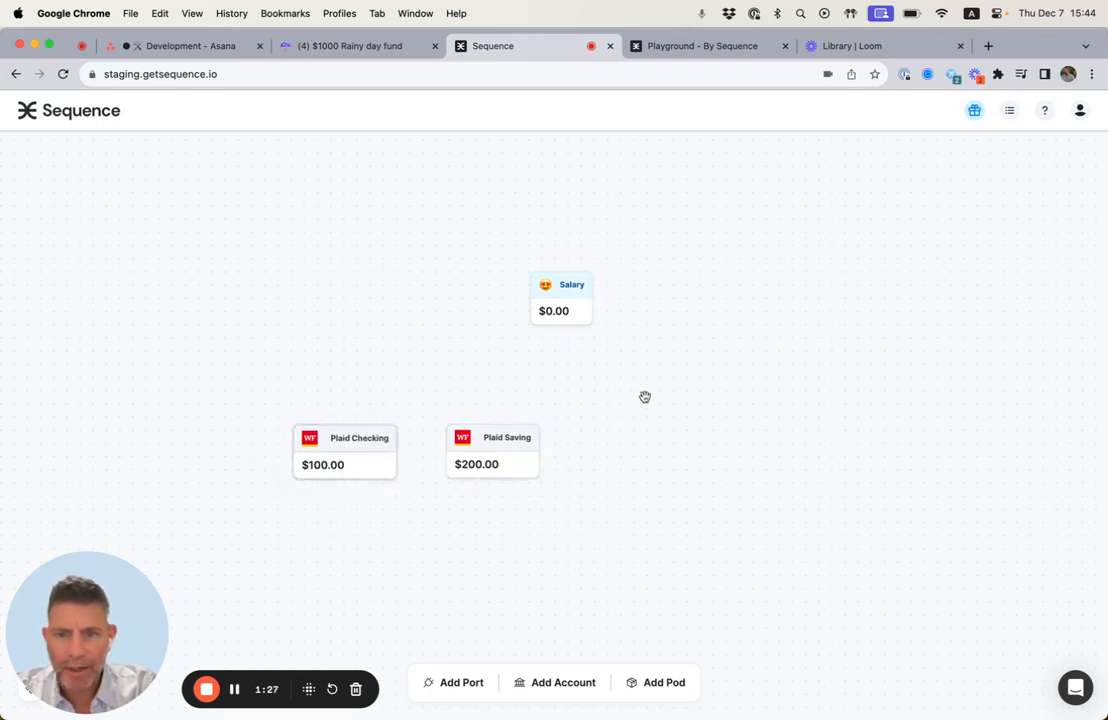
left_click_drag(584, 294, 576, 291)
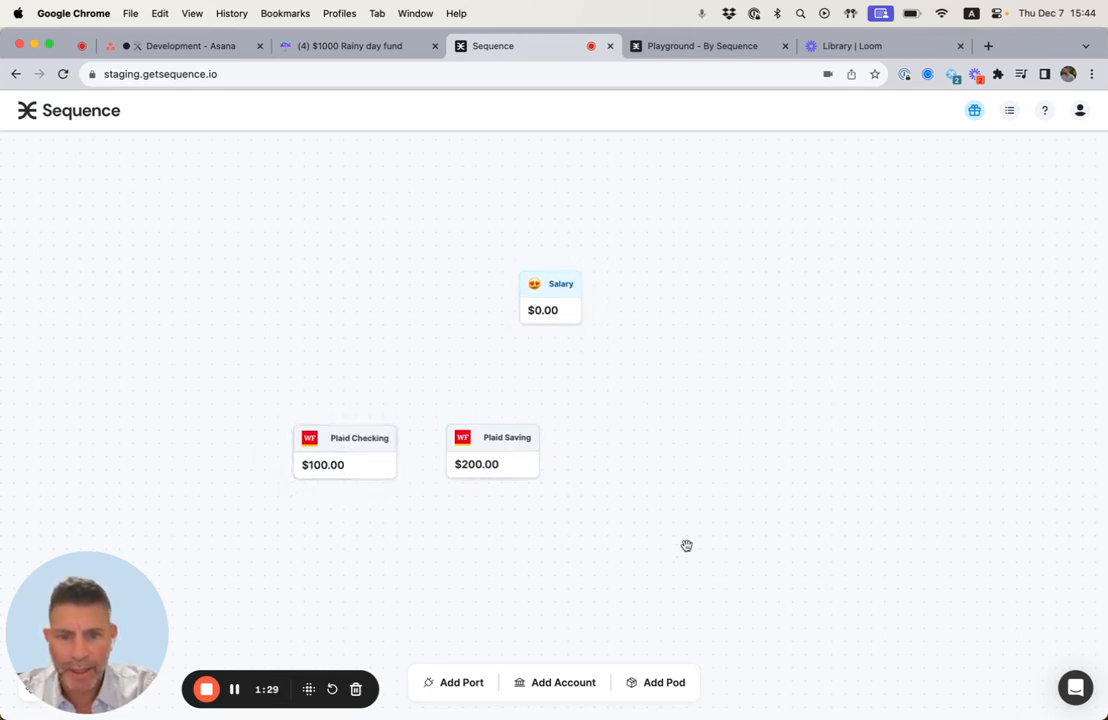
- Create a new pod named "Rainy Day Fund" with the umbrella-with-raindrops emoji as its icon
left_click(683, 690)
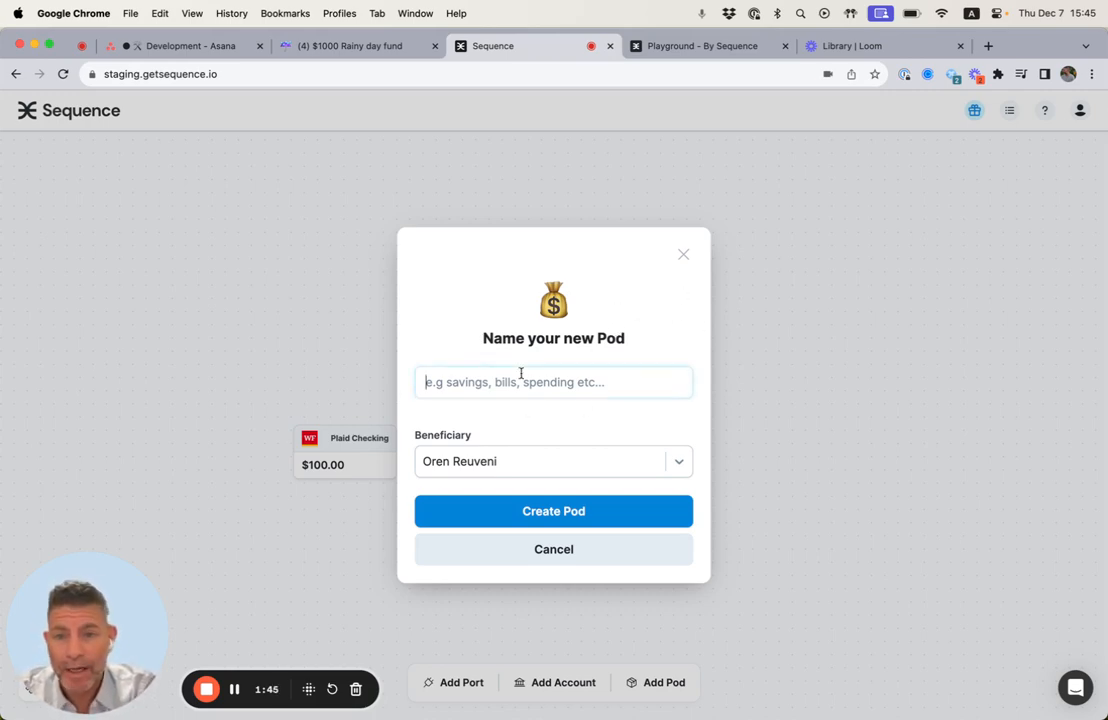
type("Rainy ")
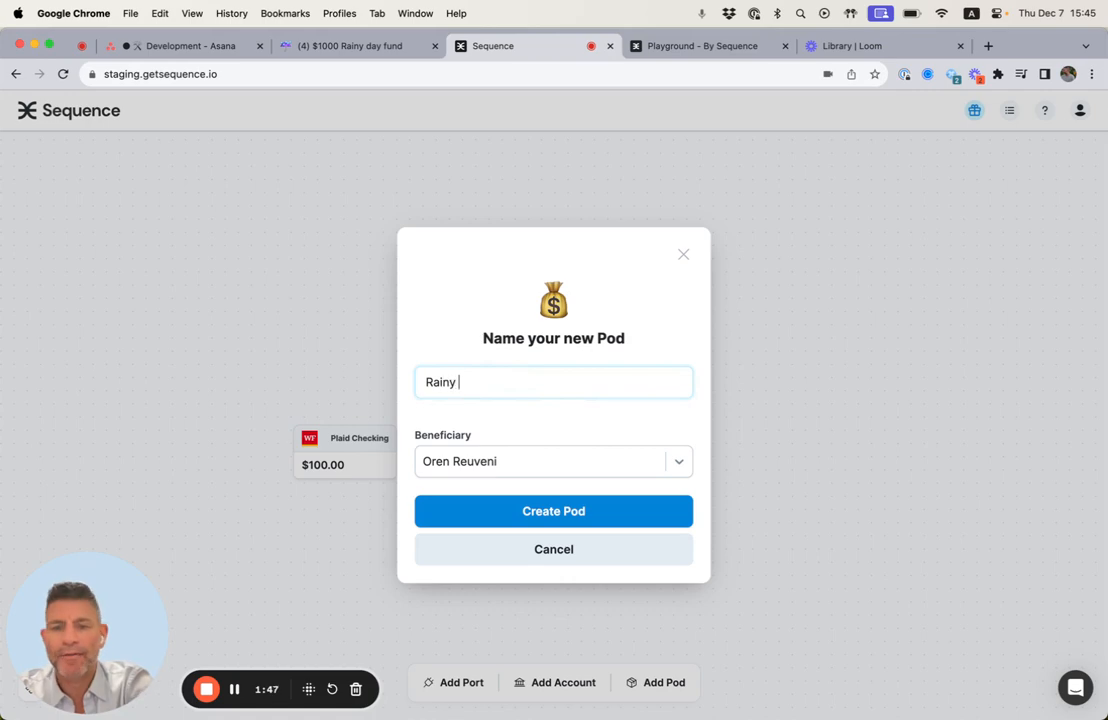
type("Day Fund")
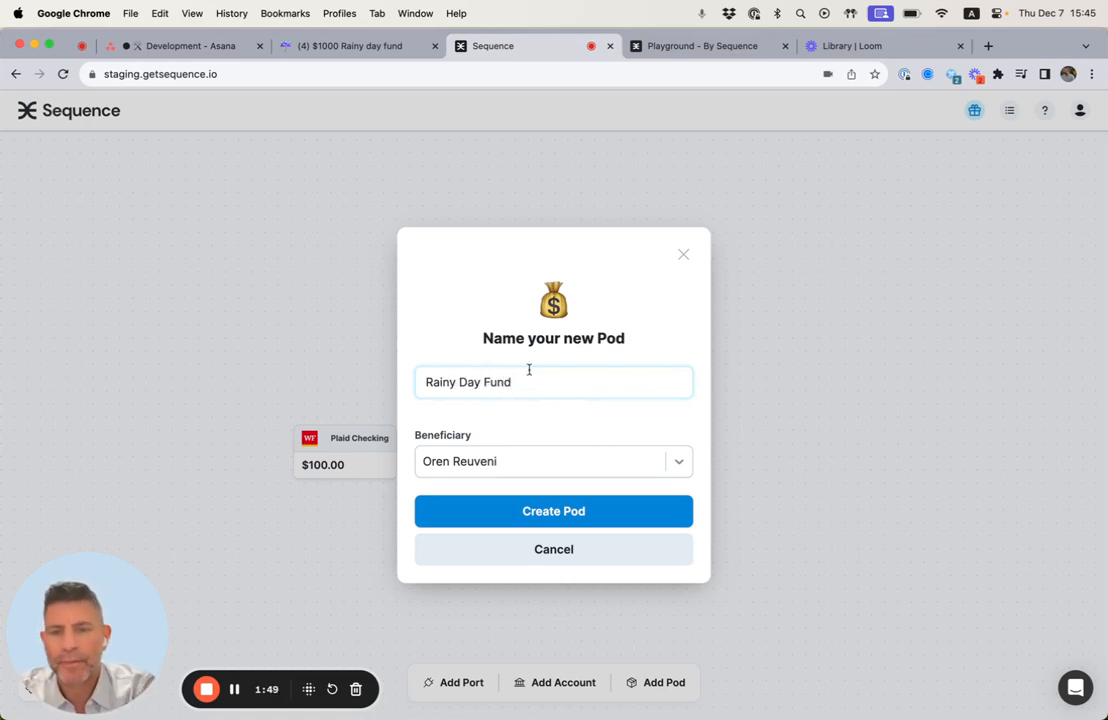
left_click(548, 311)
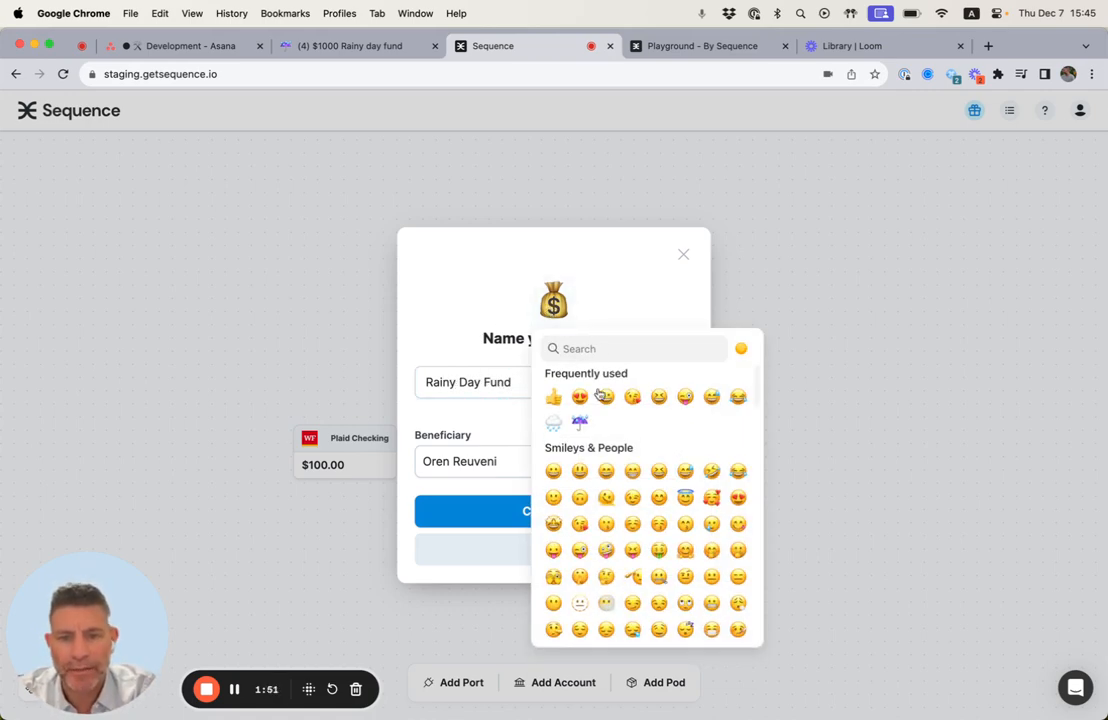
left_click(578, 424)
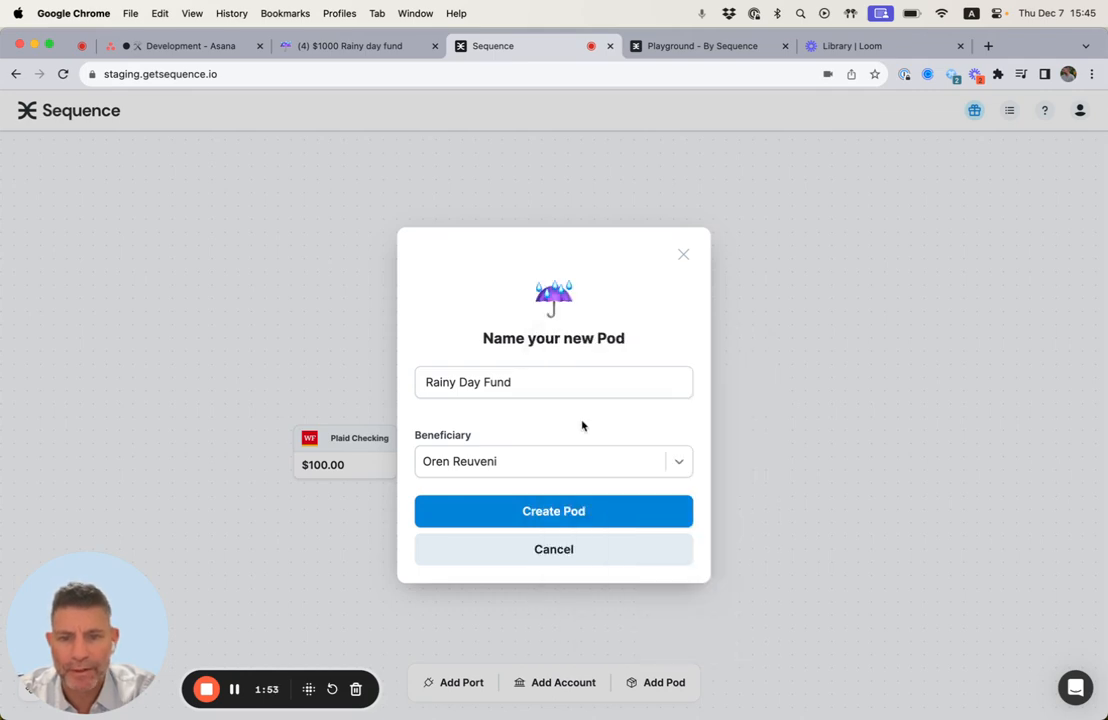
left_click(554, 514)
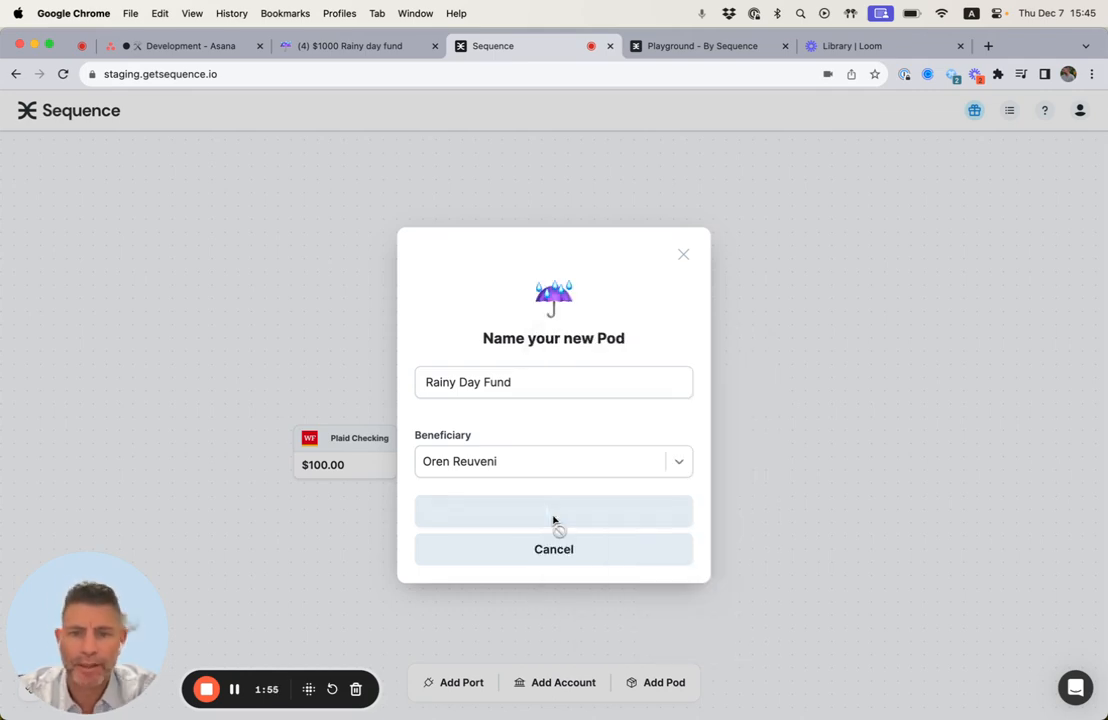
- Place the Rainy Day Fund pod in the row beside Plaid Saving and center the Salary port above Plaid Saving
left_click_drag(643, 457, 675, 437)
left_click_drag(560, 283, 507, 279)
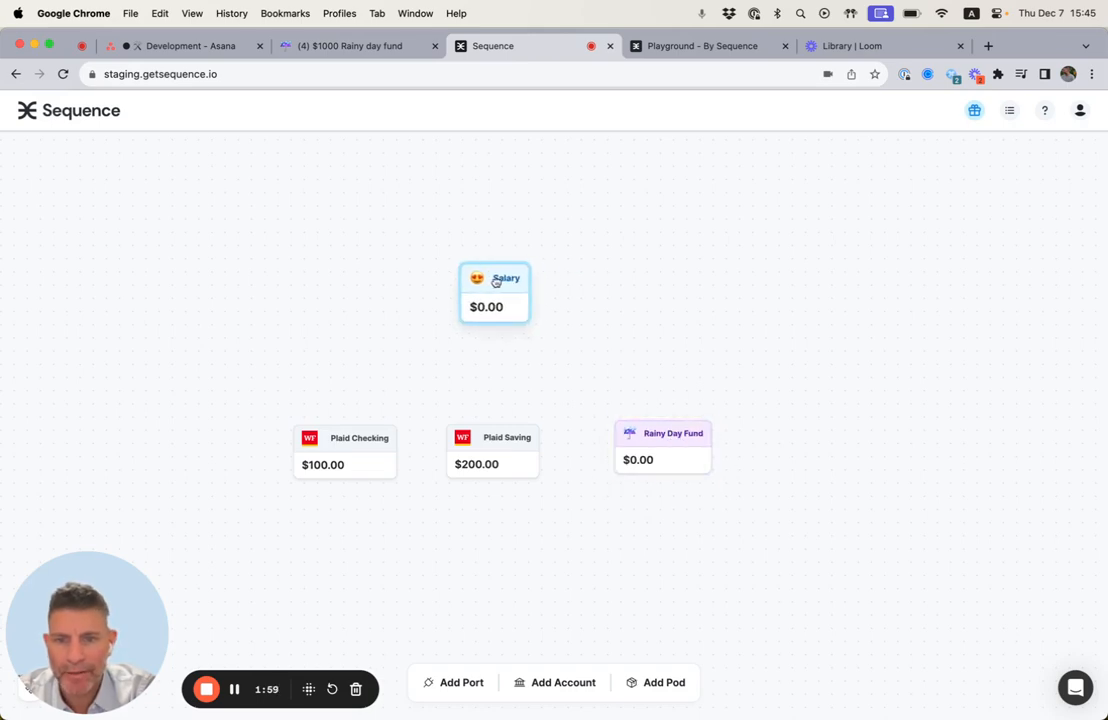
left_click_drag(500, 446, 524, 443)
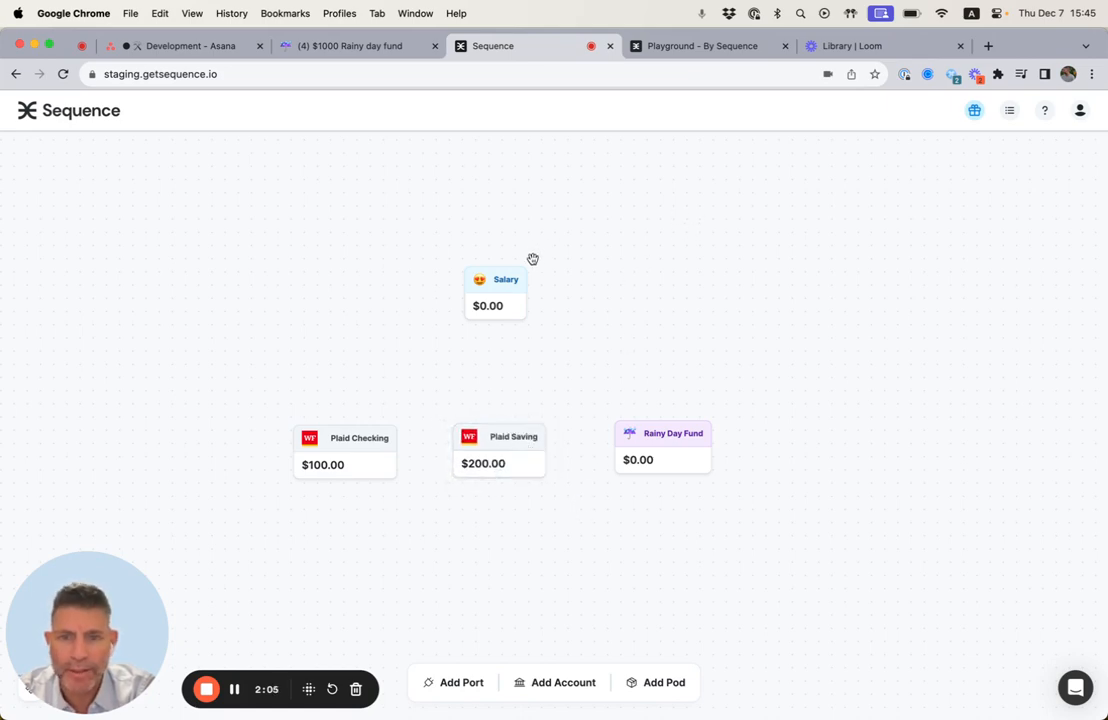
left_click_drag(505, 280, 505, 270)
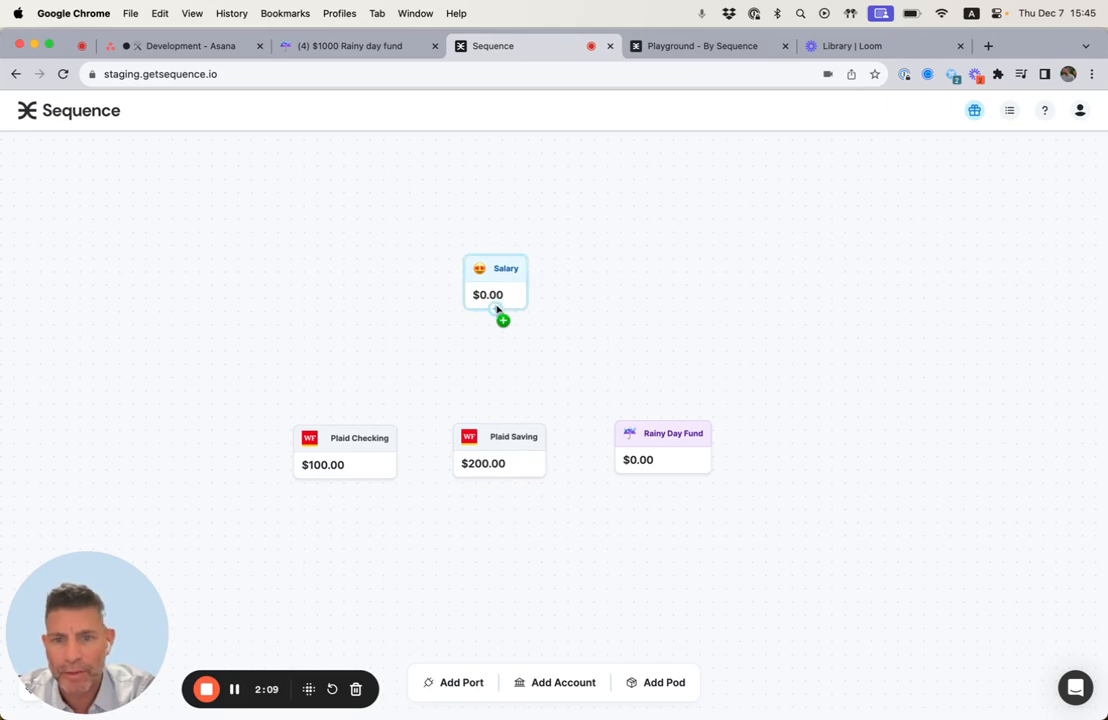
- Connect Salary to Plaid Checking with a rule triggered by incoming funds that transfers 70 percent of incoming funds
left_click_drag(497, 310, 318, 444)
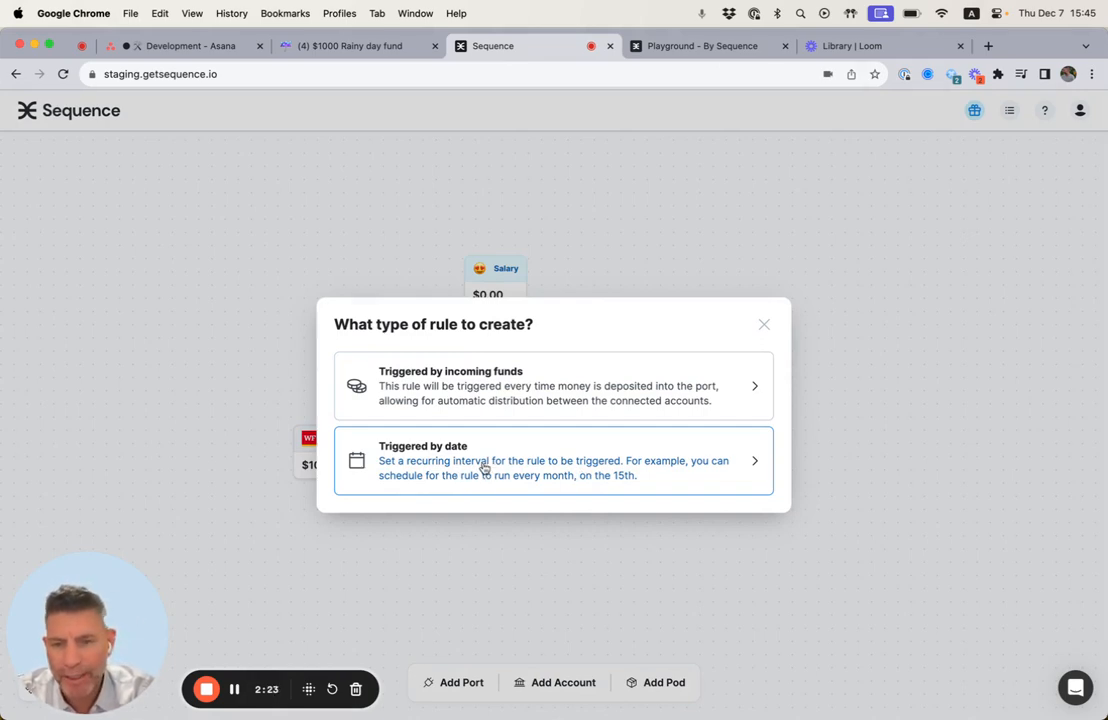
left_click(516, 381)
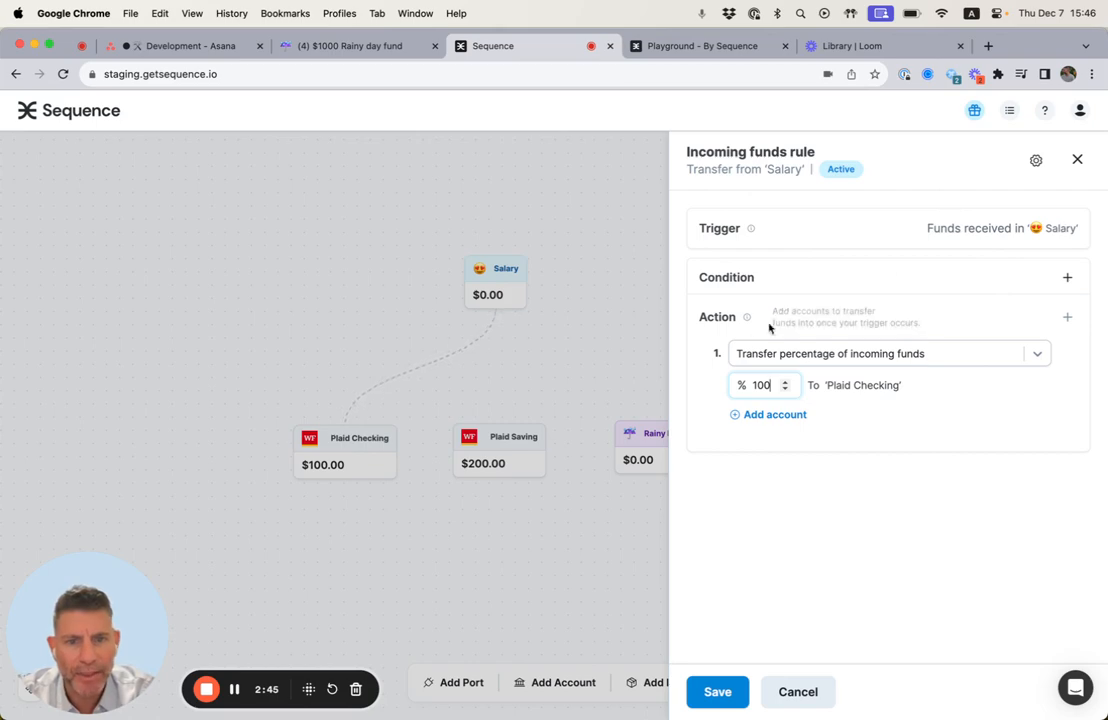
left_click(968, 353)
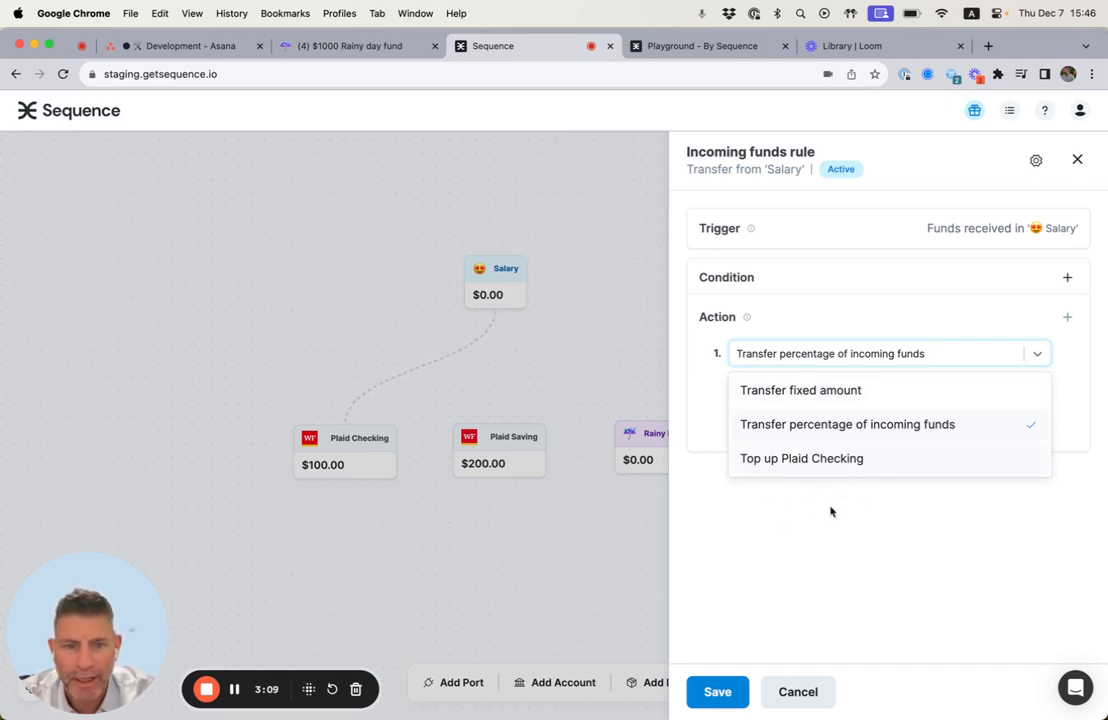
left_click(858, 424)
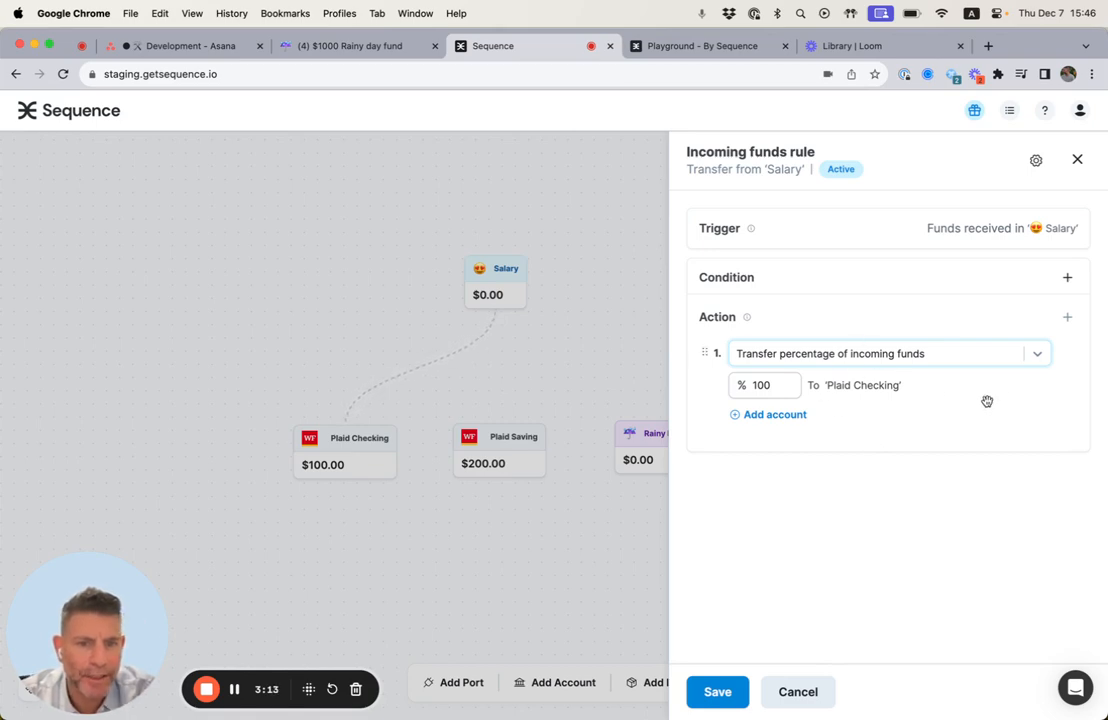
double_click(757, 384)
type("70")
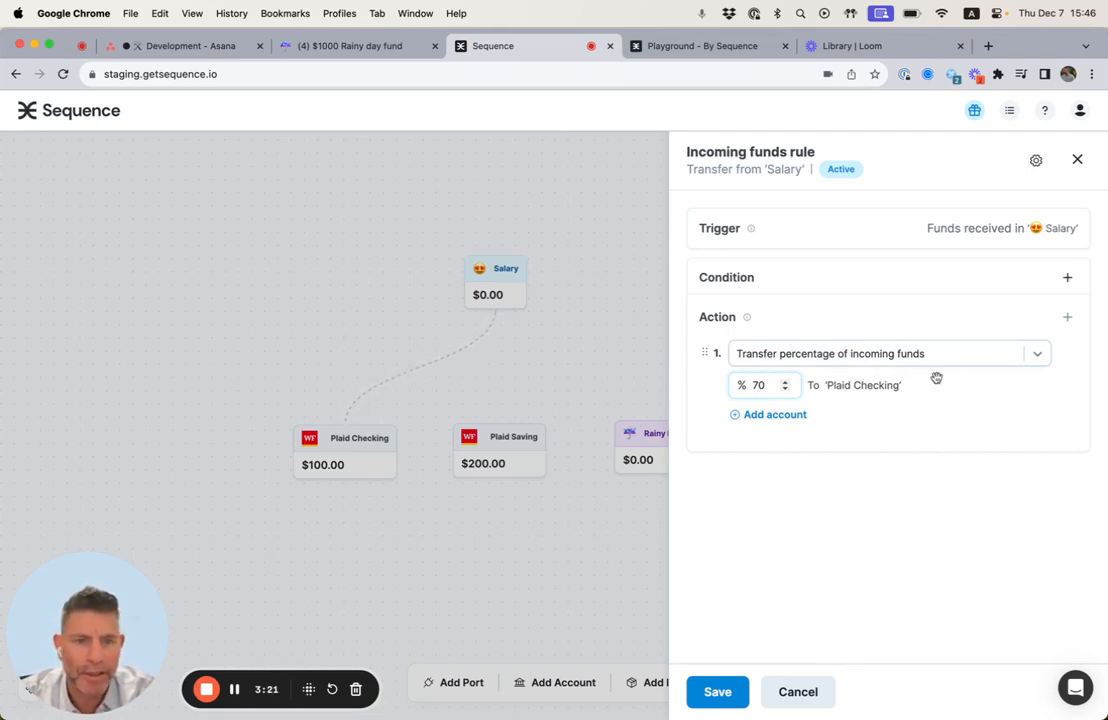
- Add two more destination accounts to the percentage transfer: 20 percent to Plaid Saving and 10 percent to Rainy Day Fund
left_click(772, 416)
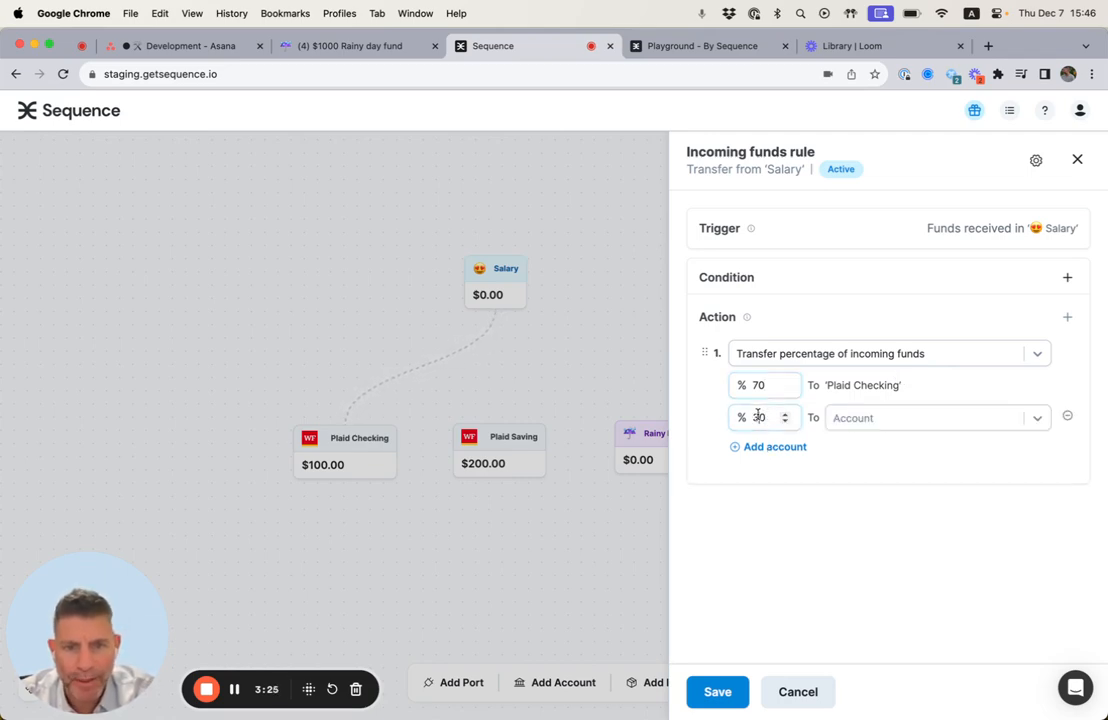
type("20")
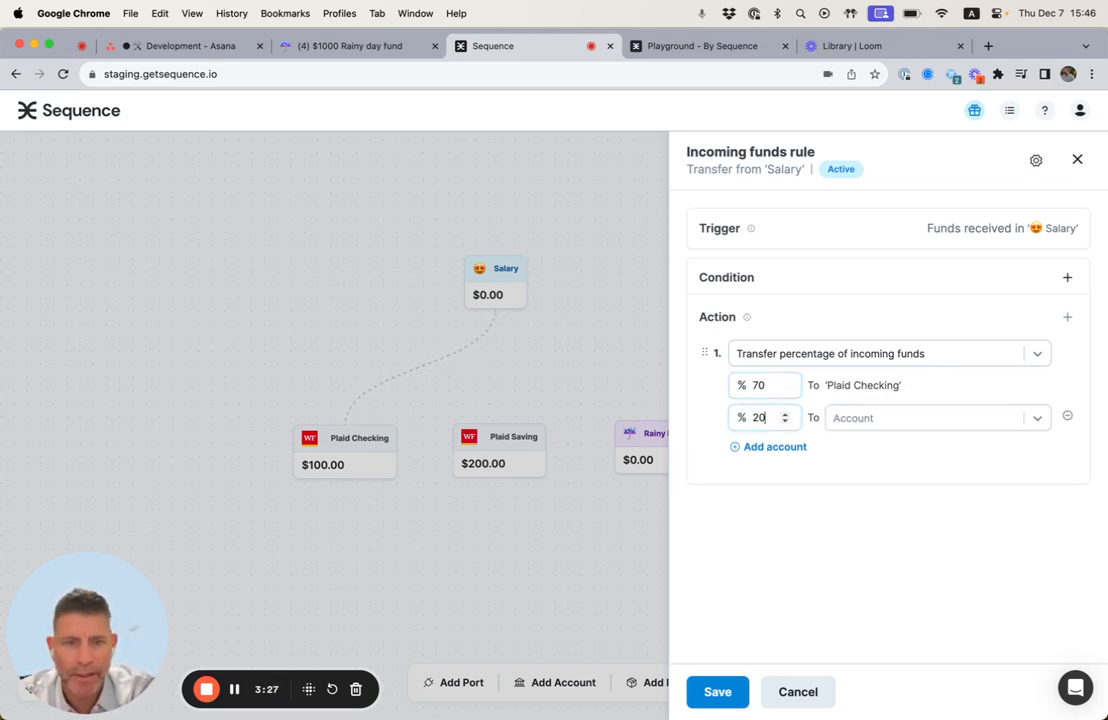
left_click(881, 422)
left_click(900, 455)
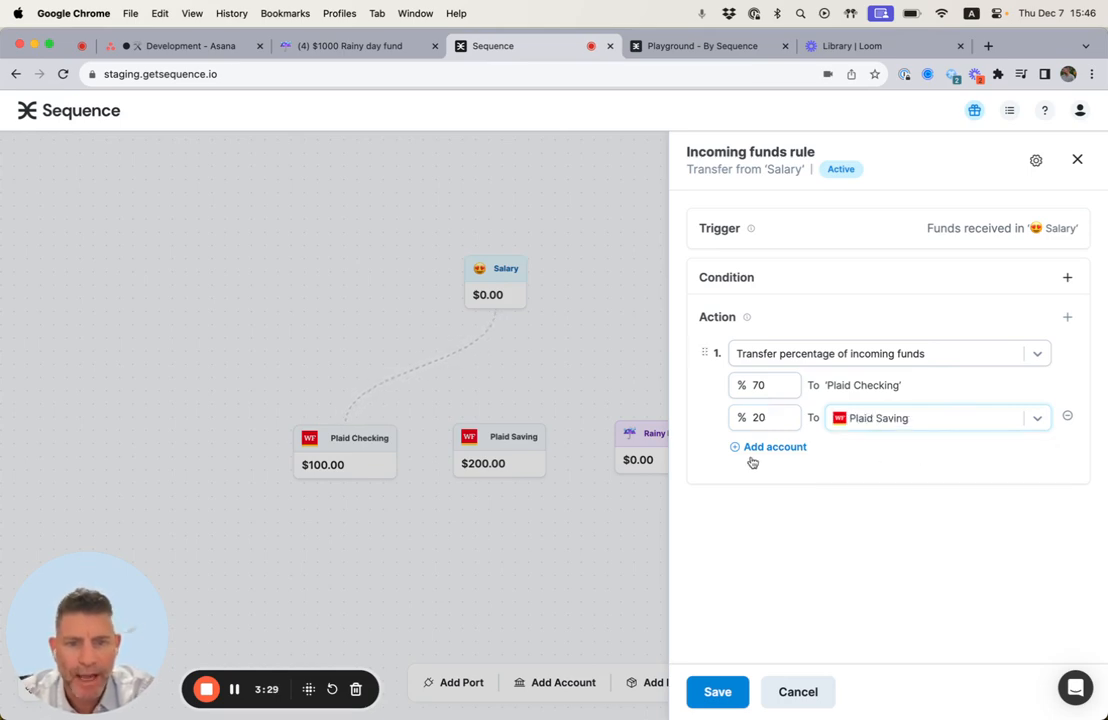
left_click(772, 447)
left_click(868, 451)
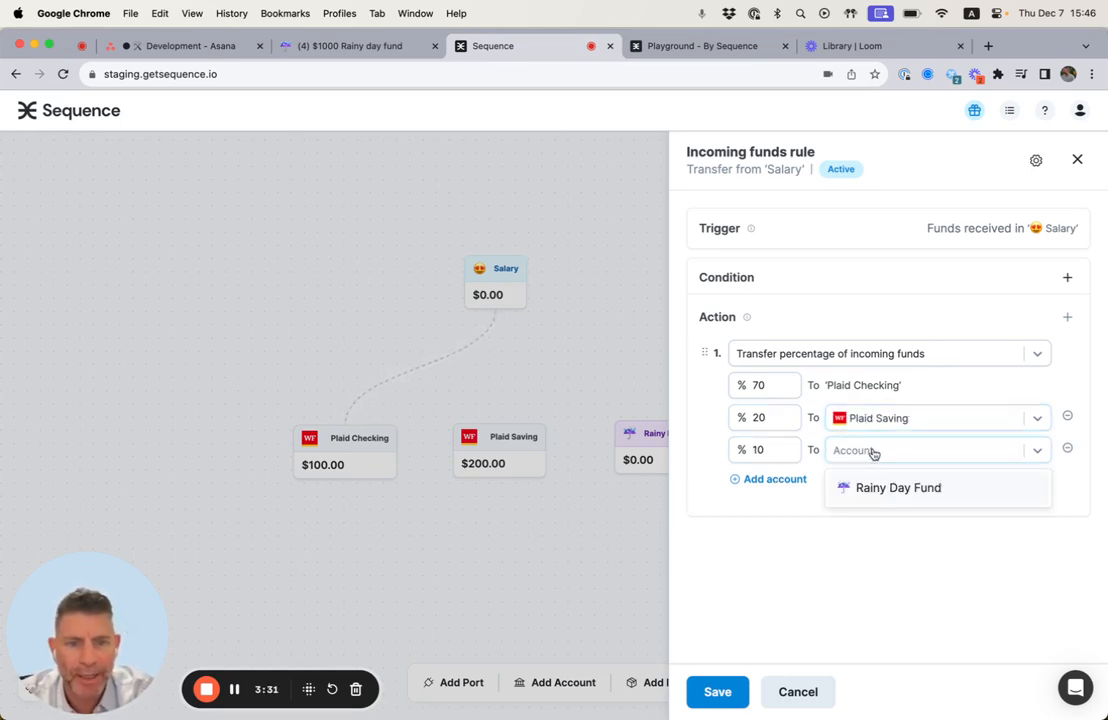
left_click(928, 498)
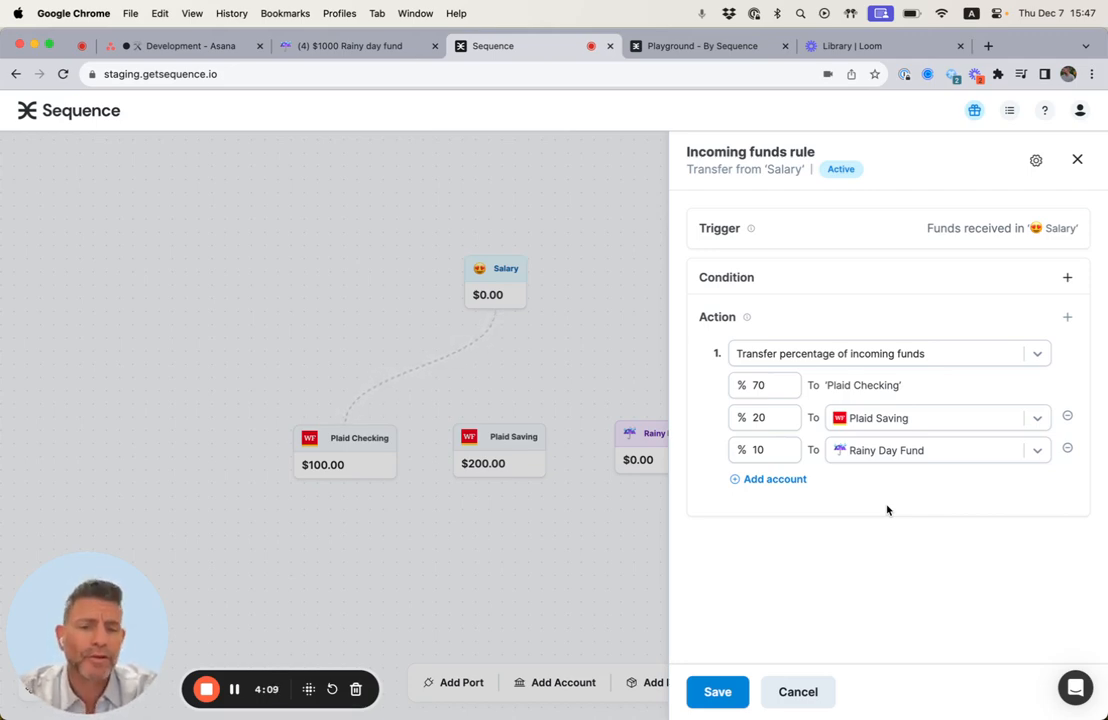
- Add a condition to the Salary rule requiring the balance of Rainy Day Fund to be less than $2000
left_click(1064, 278)
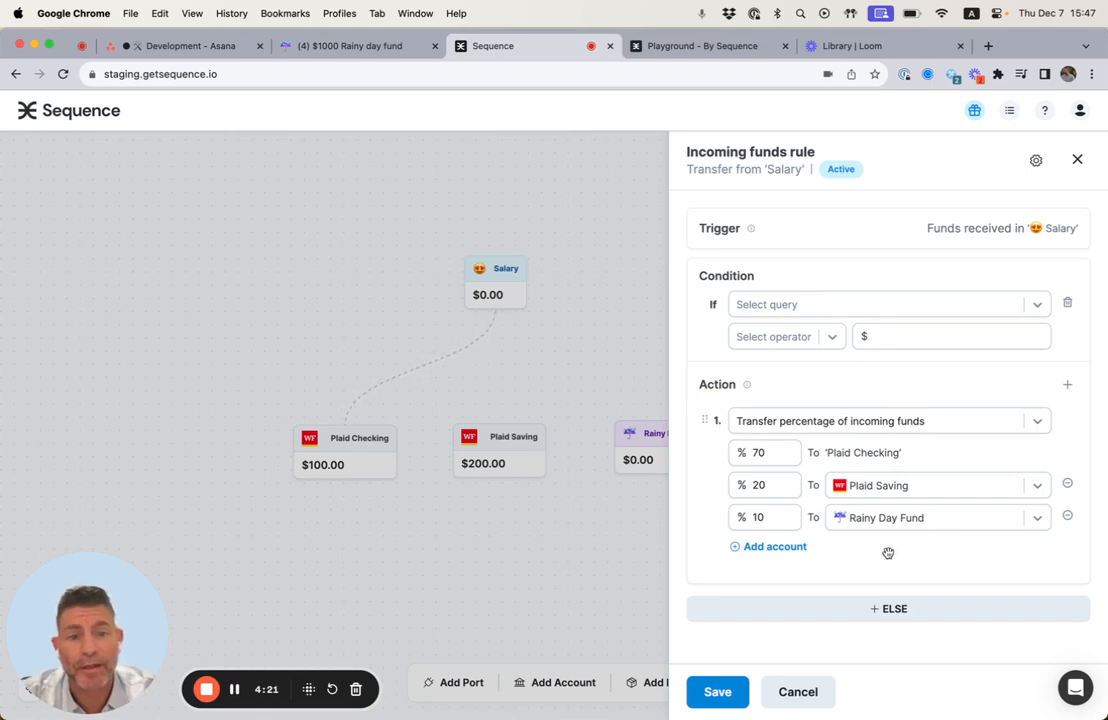
left_click(795, 308)
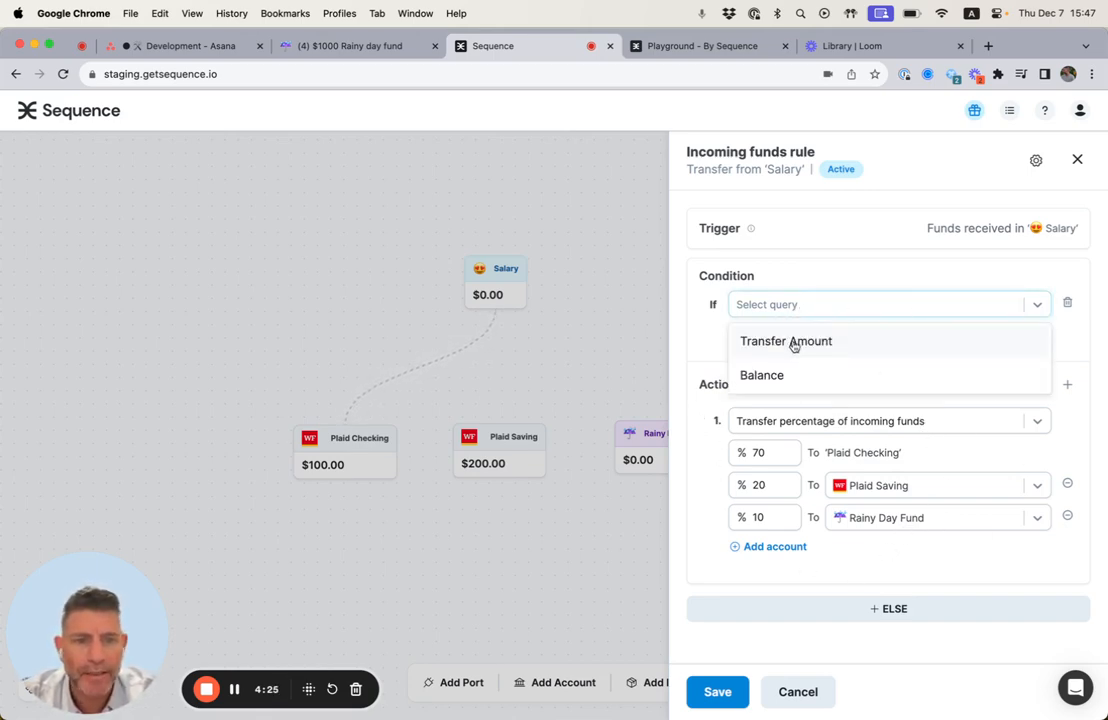
left_click(760, 377)
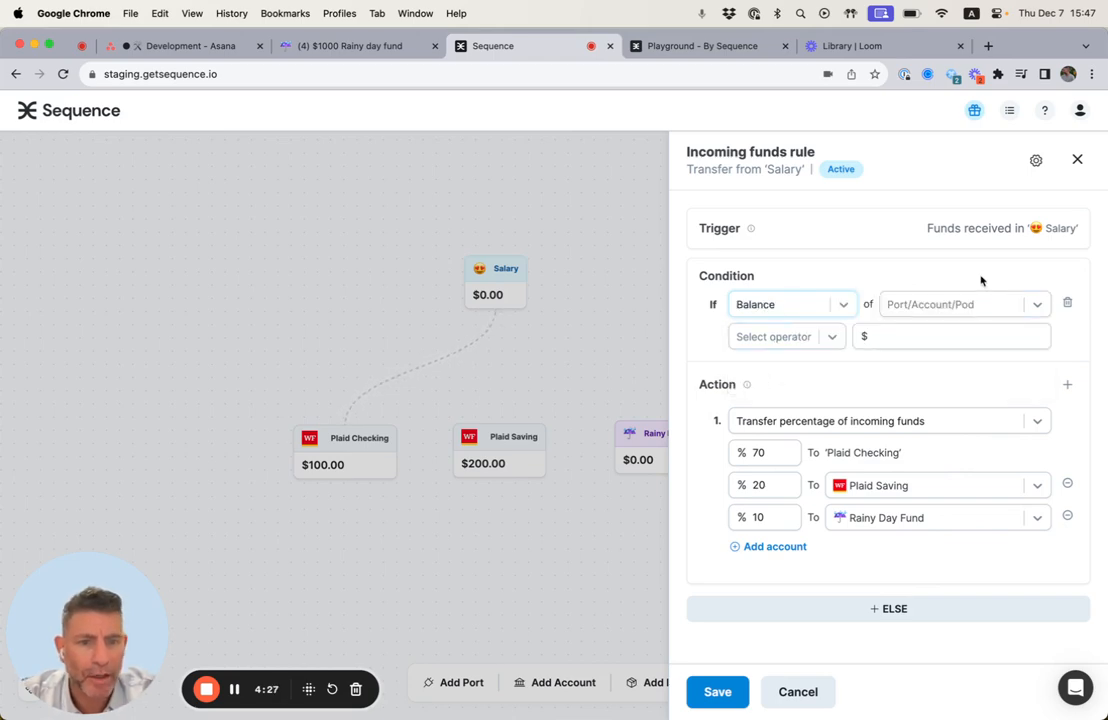
left_click(1000, 304)
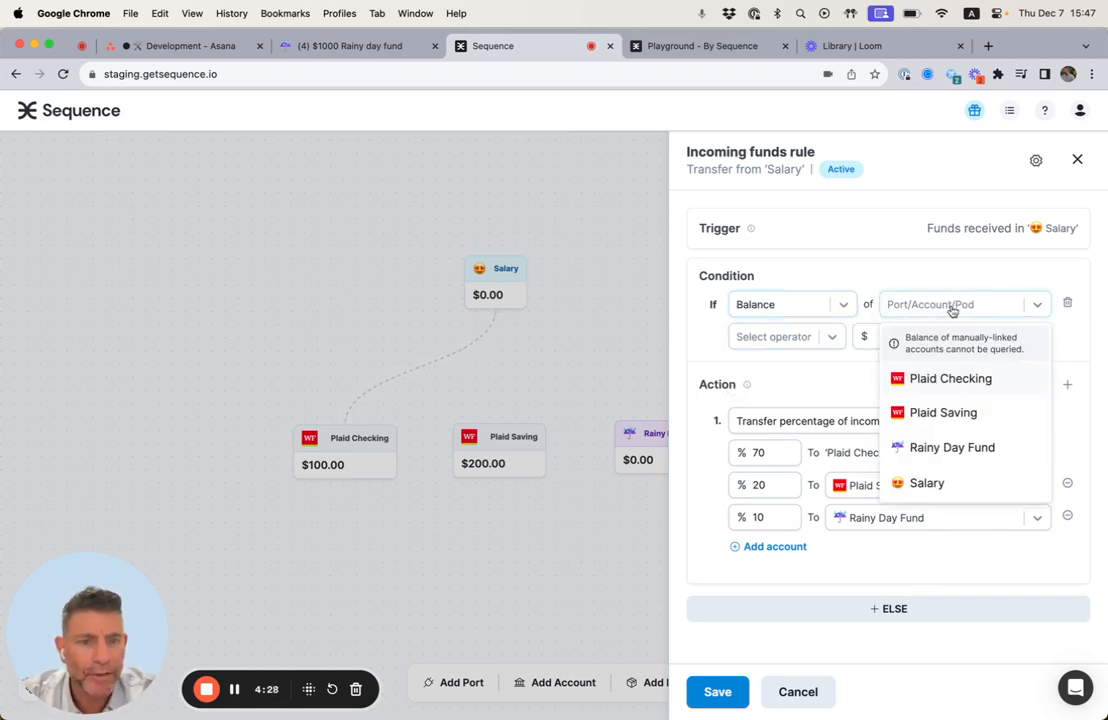
left_click(940, 458)
left_click(757, 337)
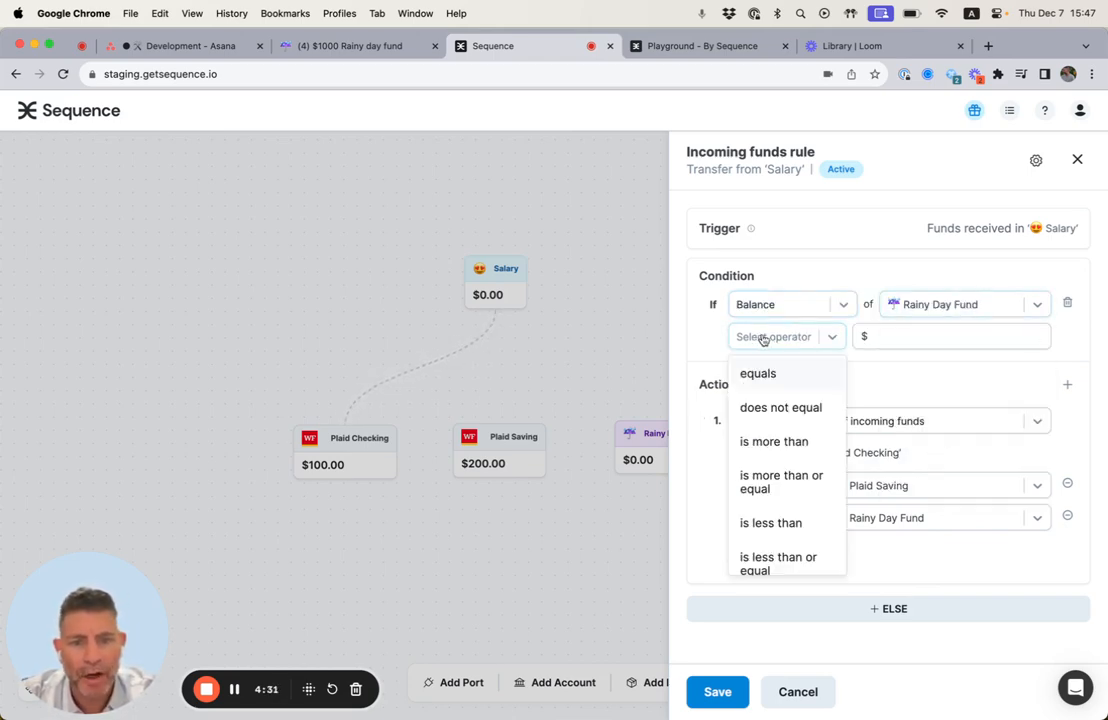
left_click(783, 509)
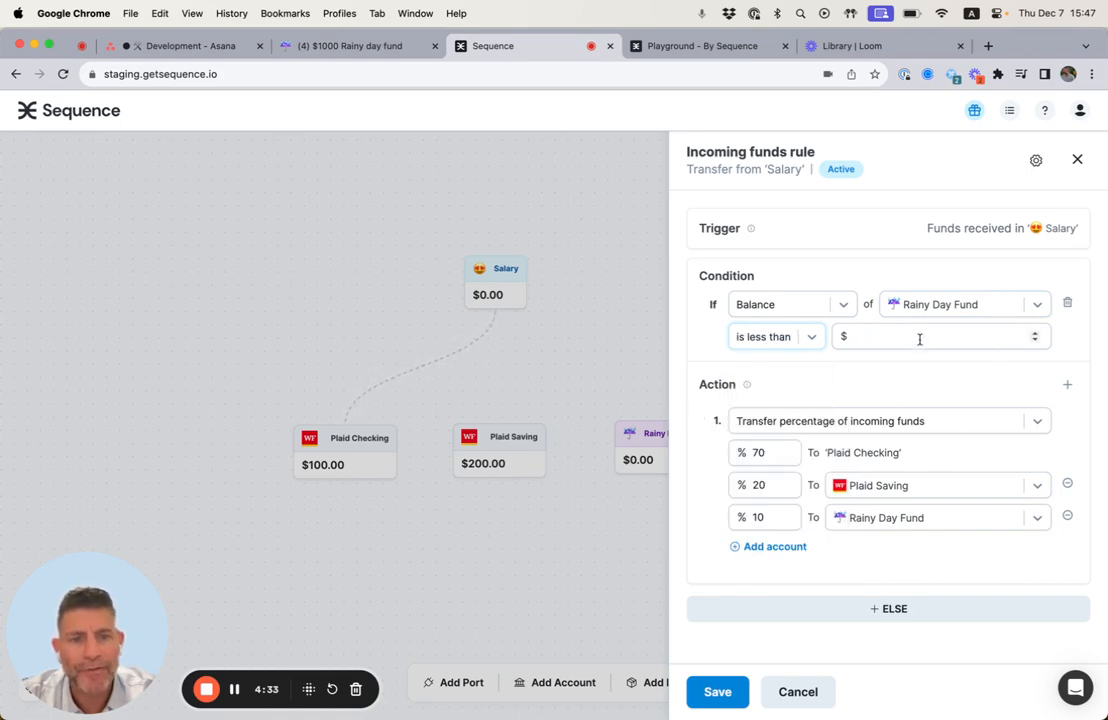
left_click(912, 337)
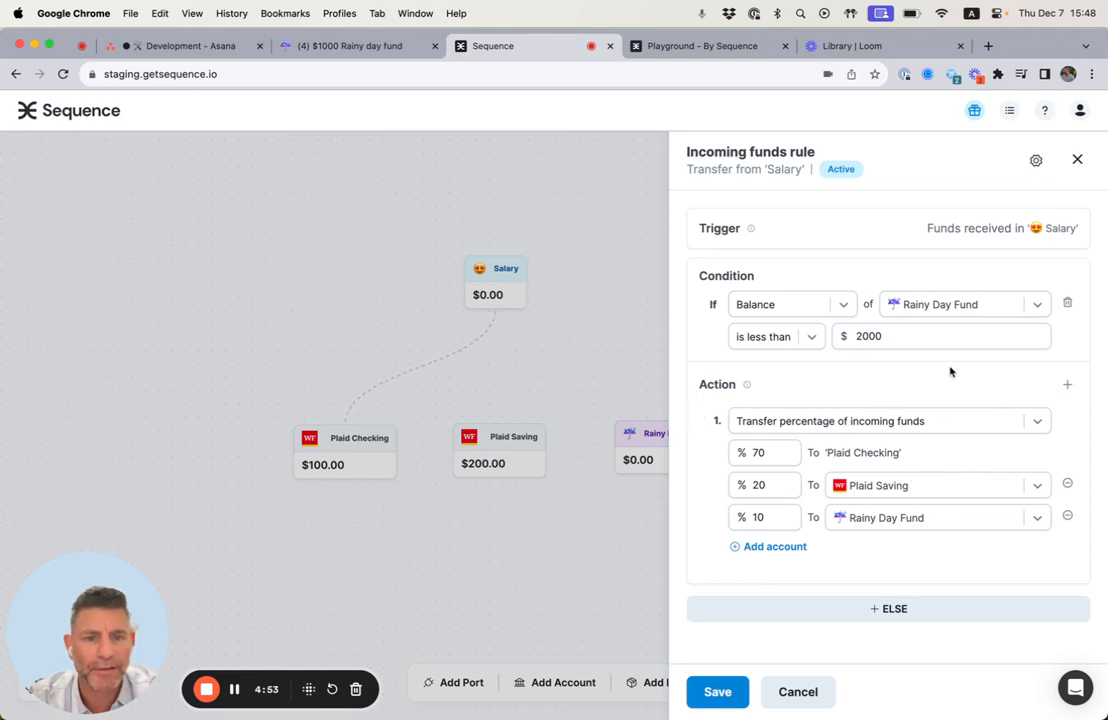
- Add an ELSE branch to the rule and set its transfer to Plaid Checking to 80 percent of incoming funds
scroll(945, 367, "down", 1)
scroll(957, 343, "up", 1)
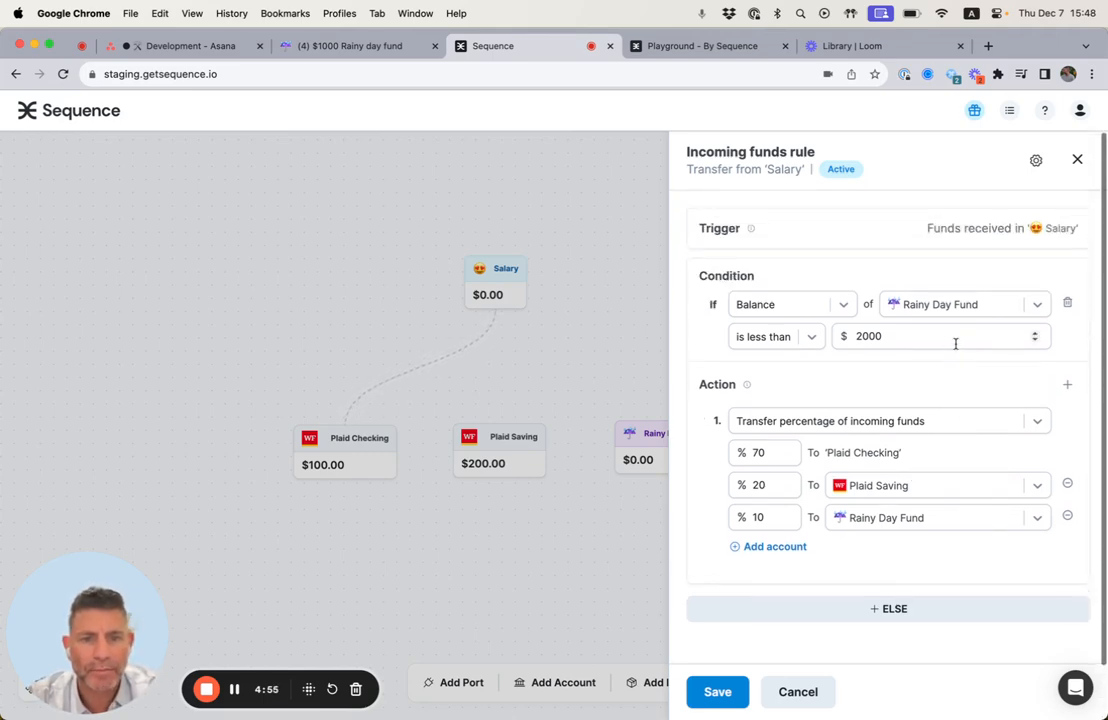
scroll(937, 368, "down", 1)
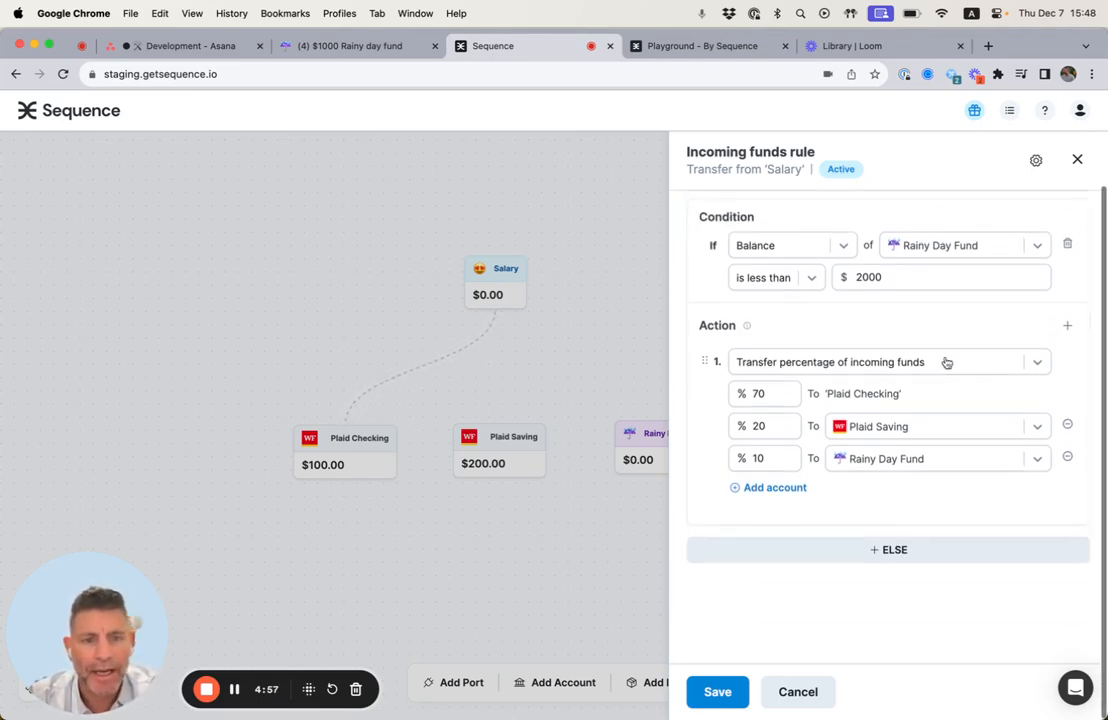
left_click(895, 552)
scroll(925, 488, "down", 1)
scroll(925, 488, "down", 1)
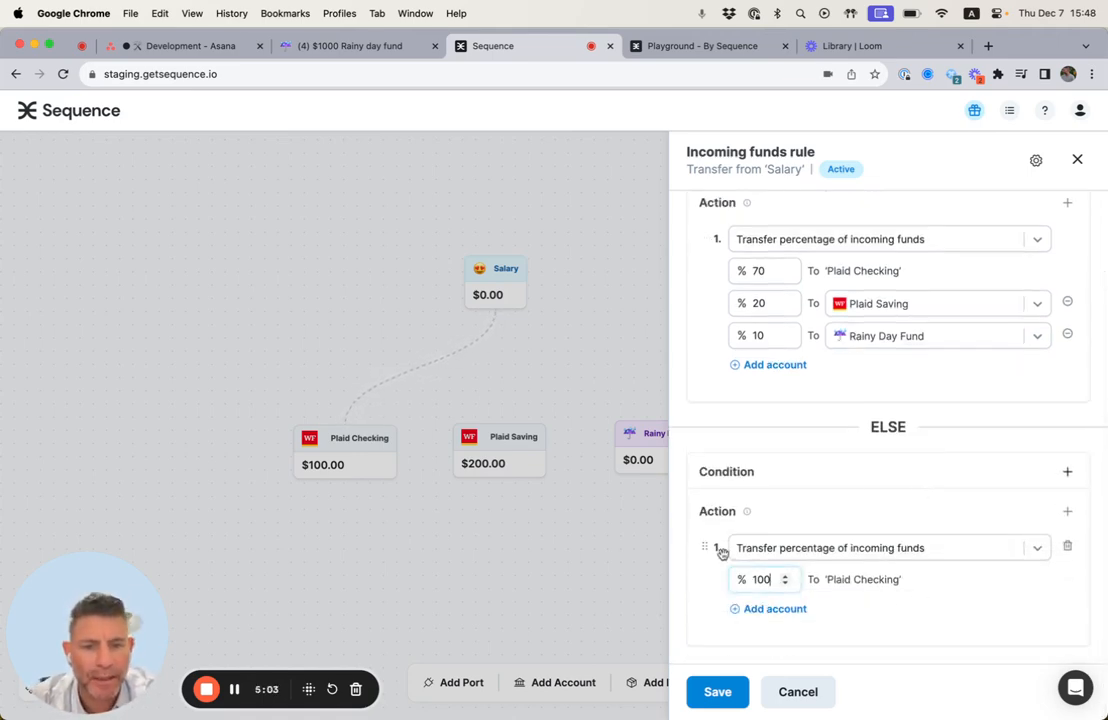
scroll(912, 428, "up", 2)
scroll(912, 428, "up", 1)
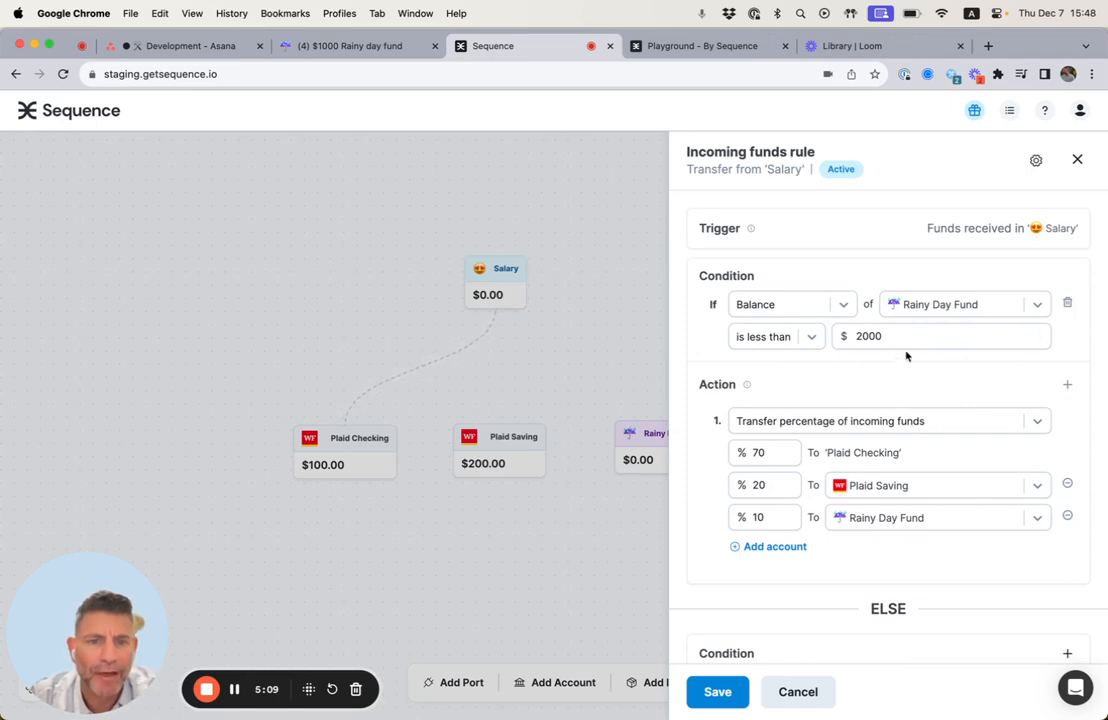
scroll(759, 345, "down", 1)
scroll(759, 345, "down", 1)
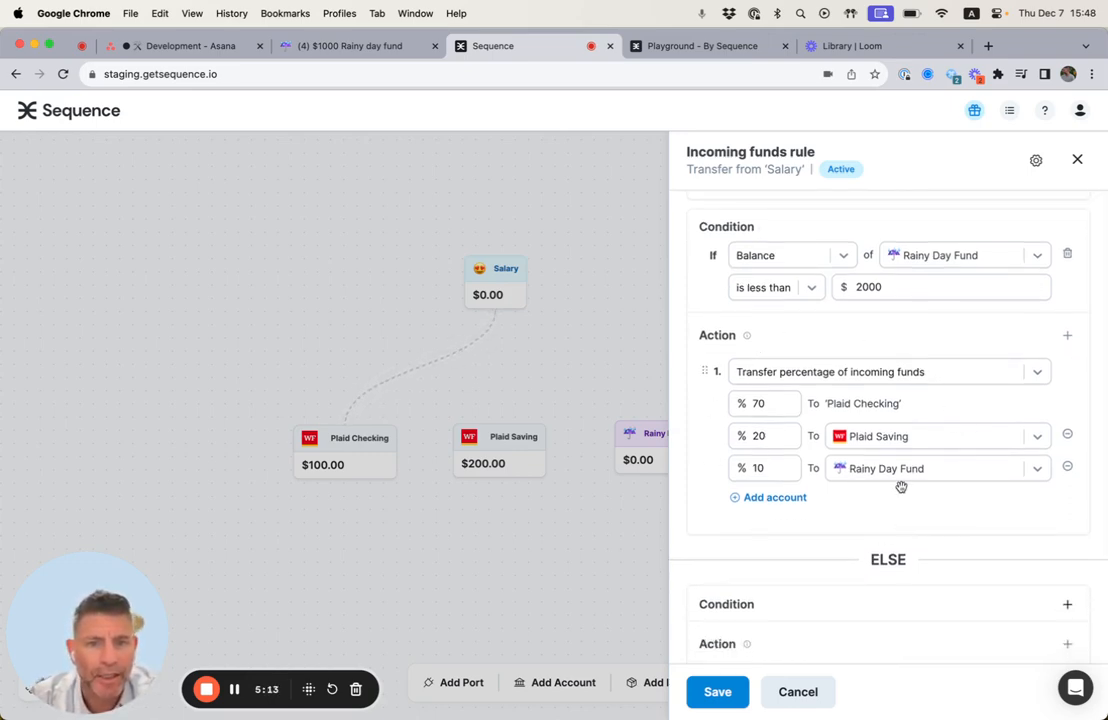
scroll(840, 355, "down", 3)
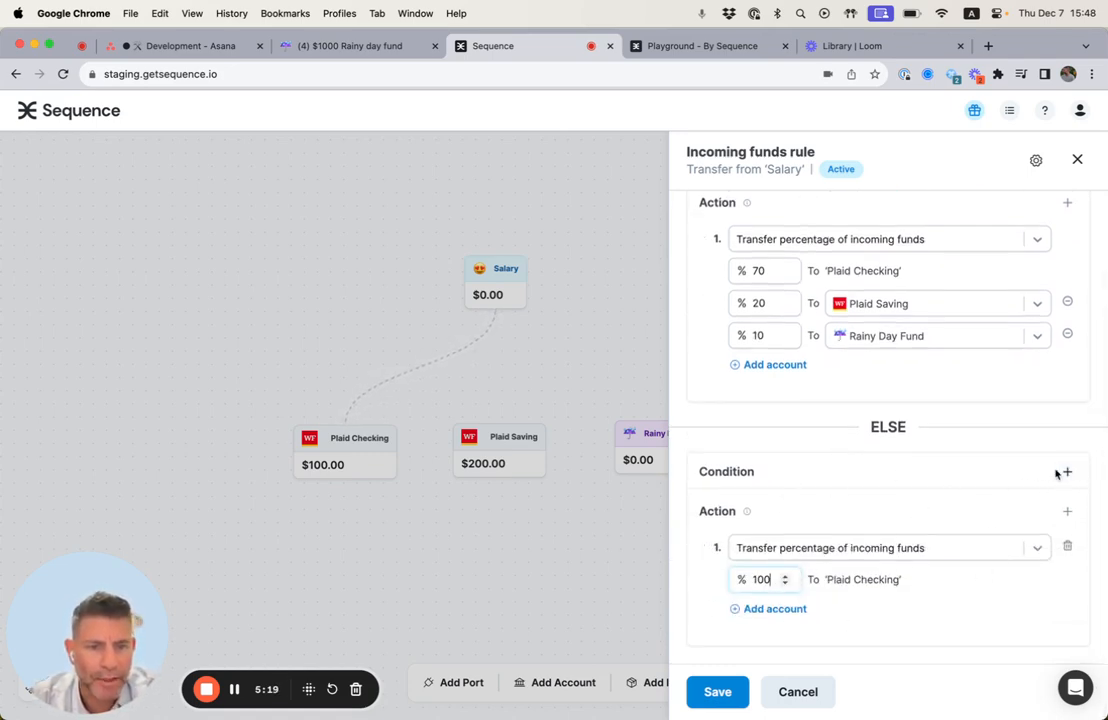
double_click(758, 579)
type("80")
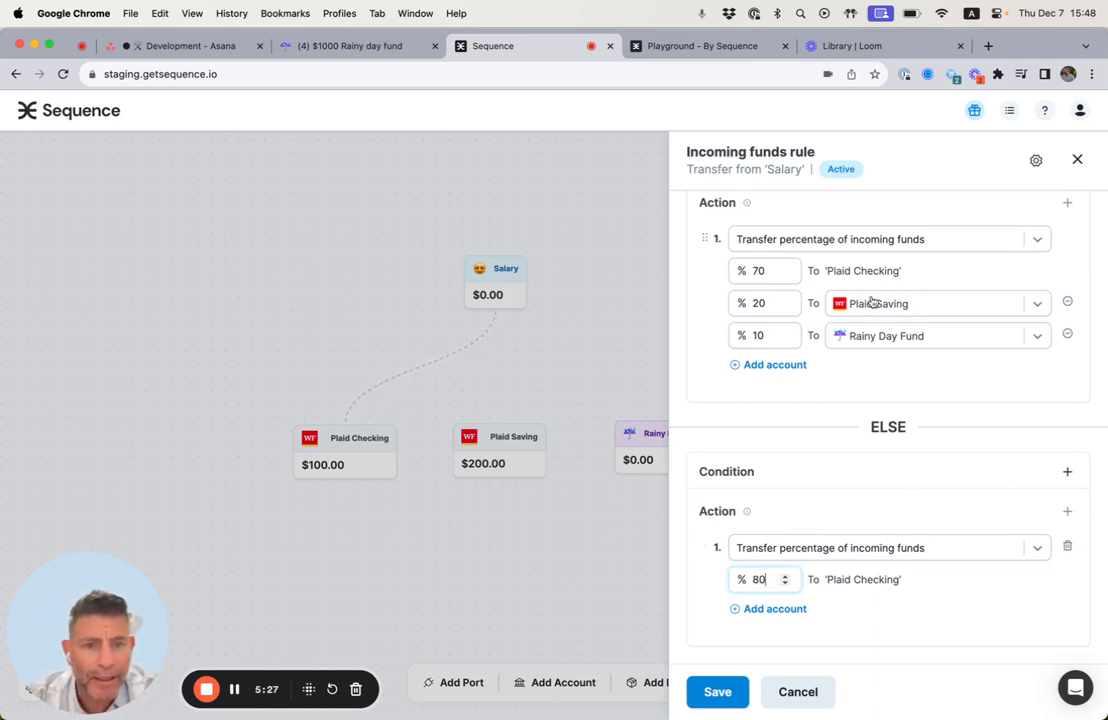
- Add Plaid Saving as a 20 percent destination in the ELSE branch and save the rule
scroll(868, 294, "up", 1)
scroll(917, 228, "up", 2)
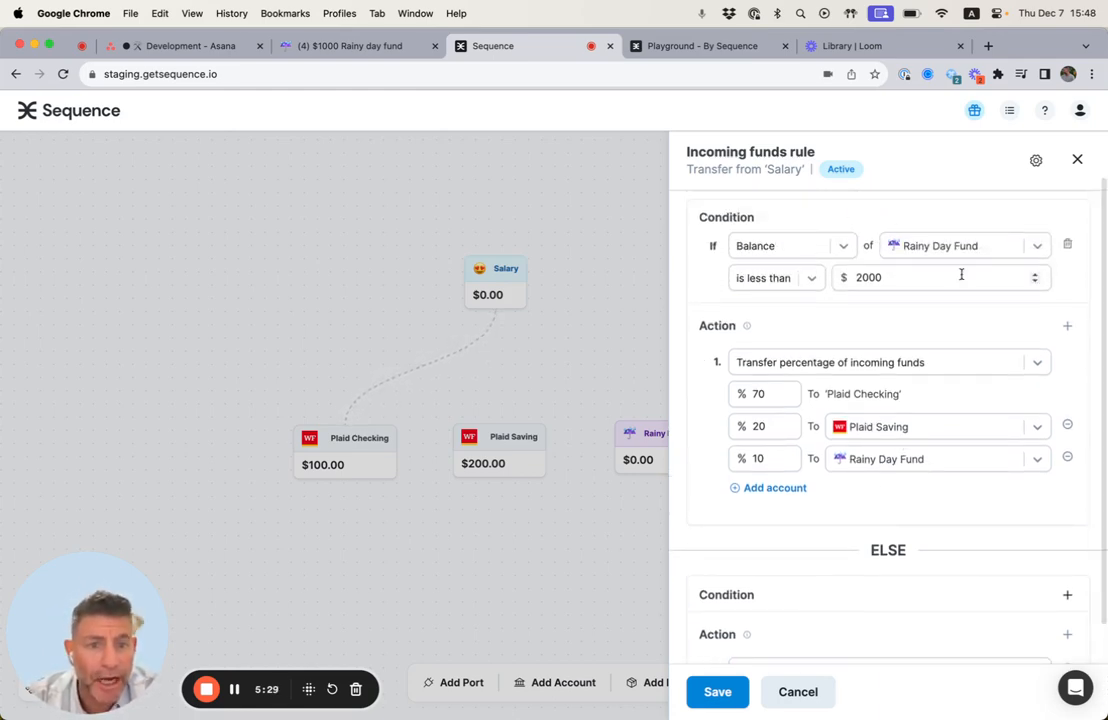
scroll(942, 317, "down", 3)
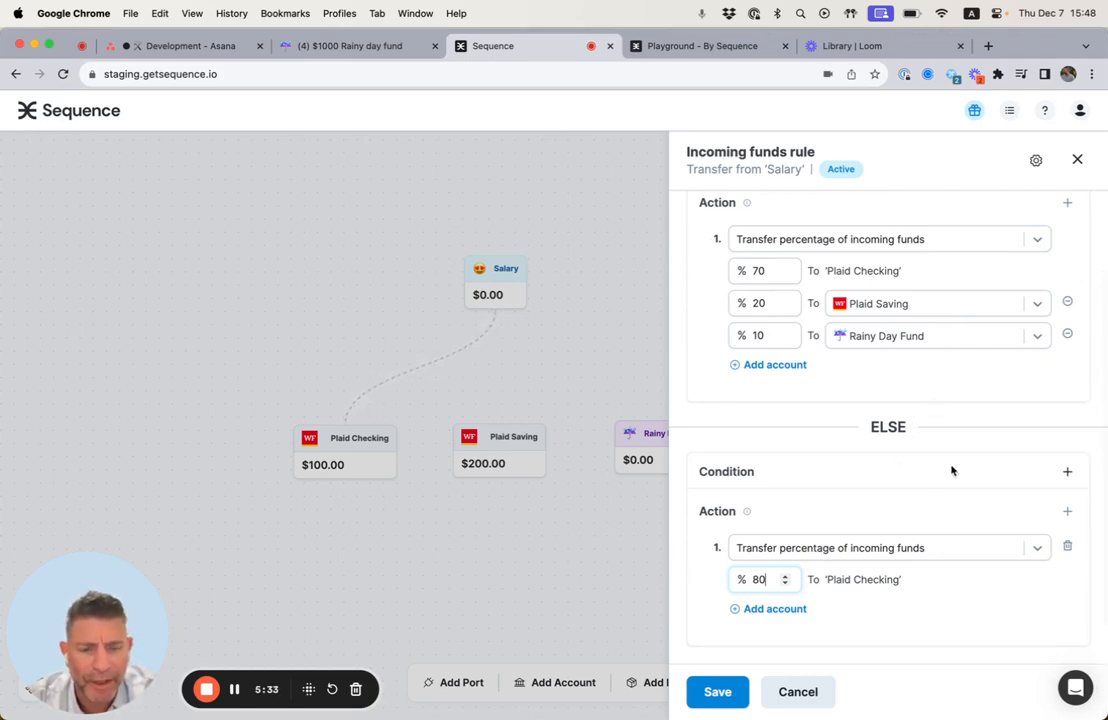
left_click(786, 608)
scroll(942, 559, "down", 1)
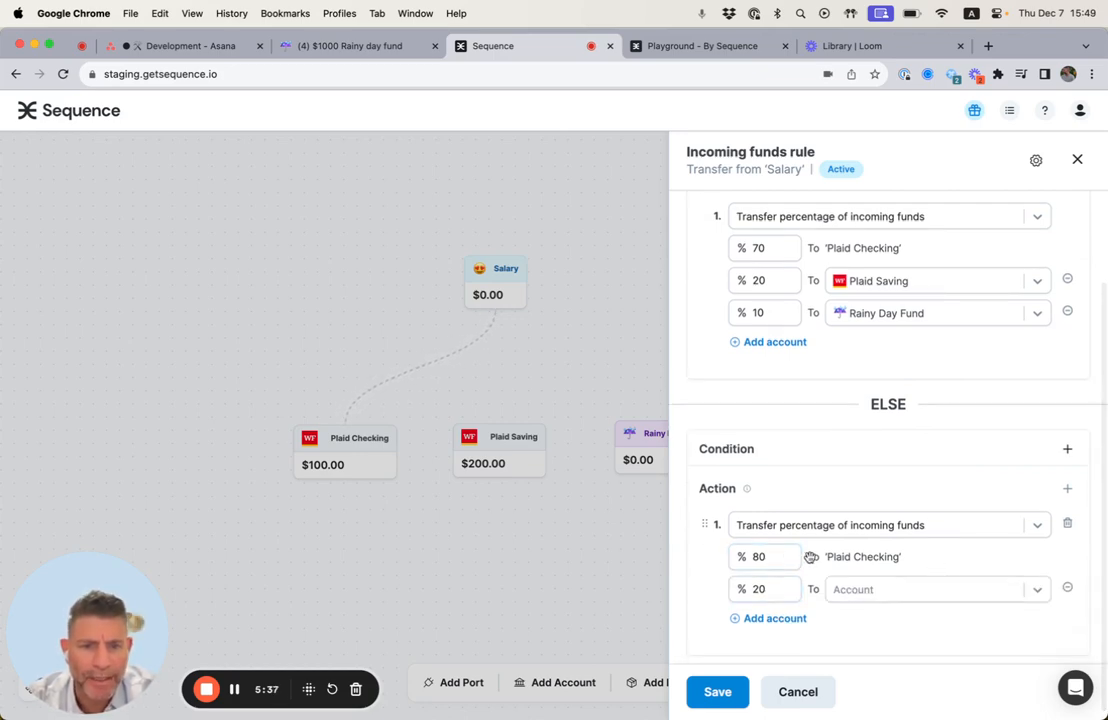
left_click(875, 592)
left_click(885, 630)
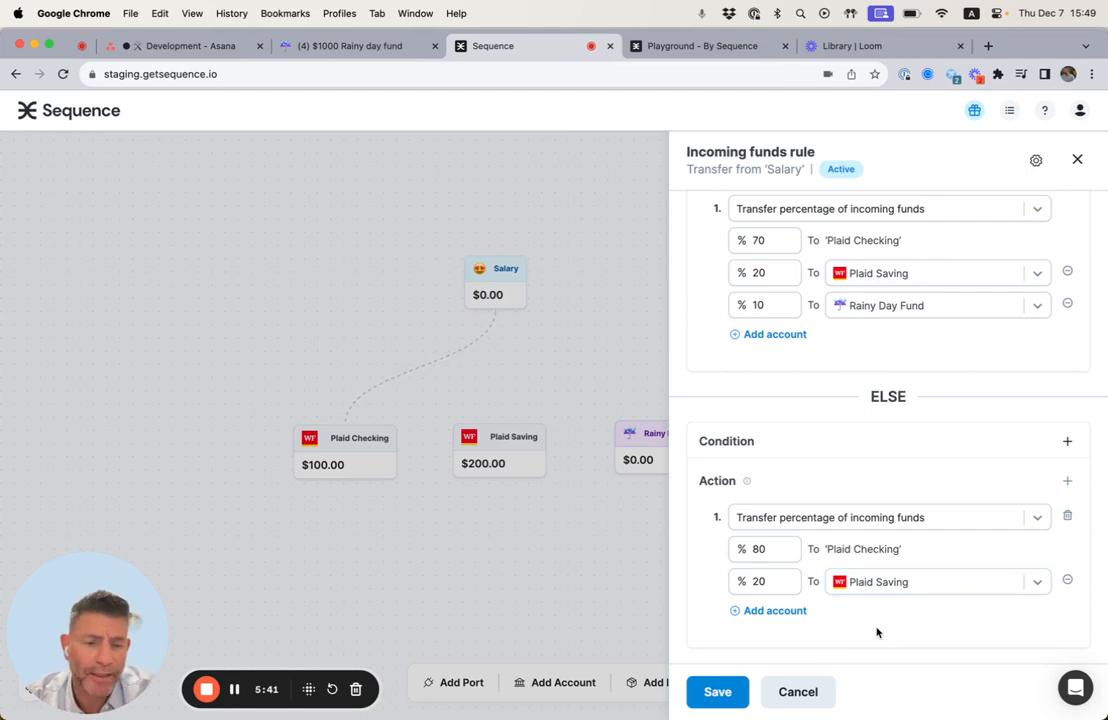
left_click(720, 692)
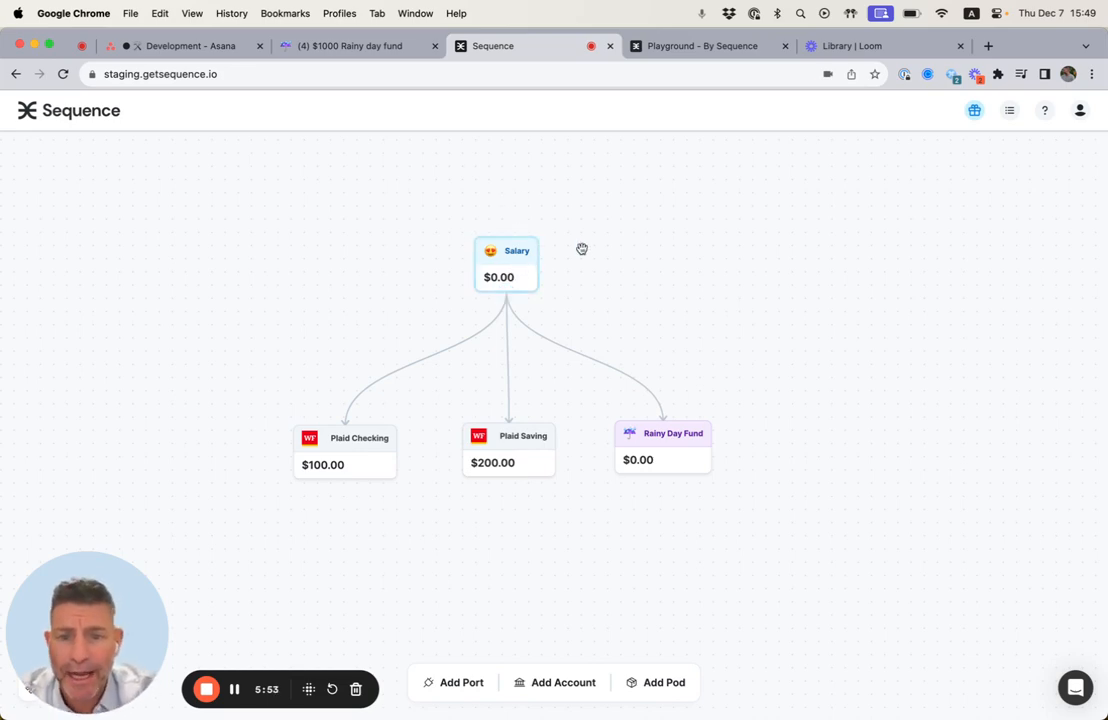
- Review the transfer rule summaries on the connections from Salary to its destination accounts on the map
mouse_move(396, 359)
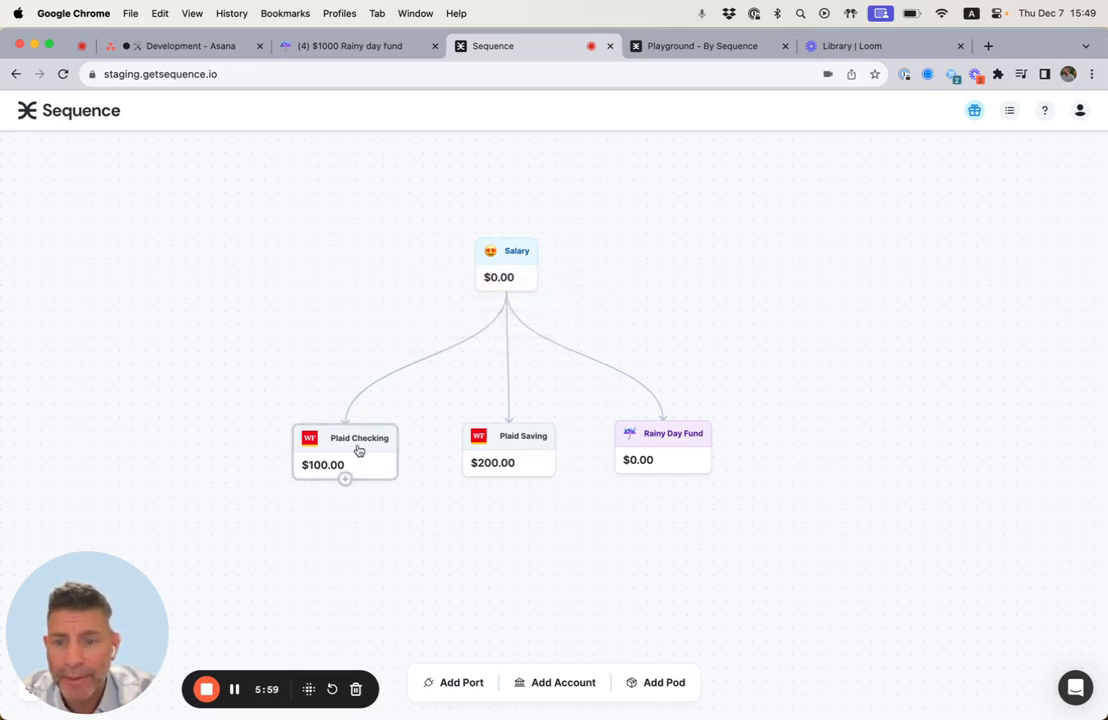
mouse_move(507, 377)
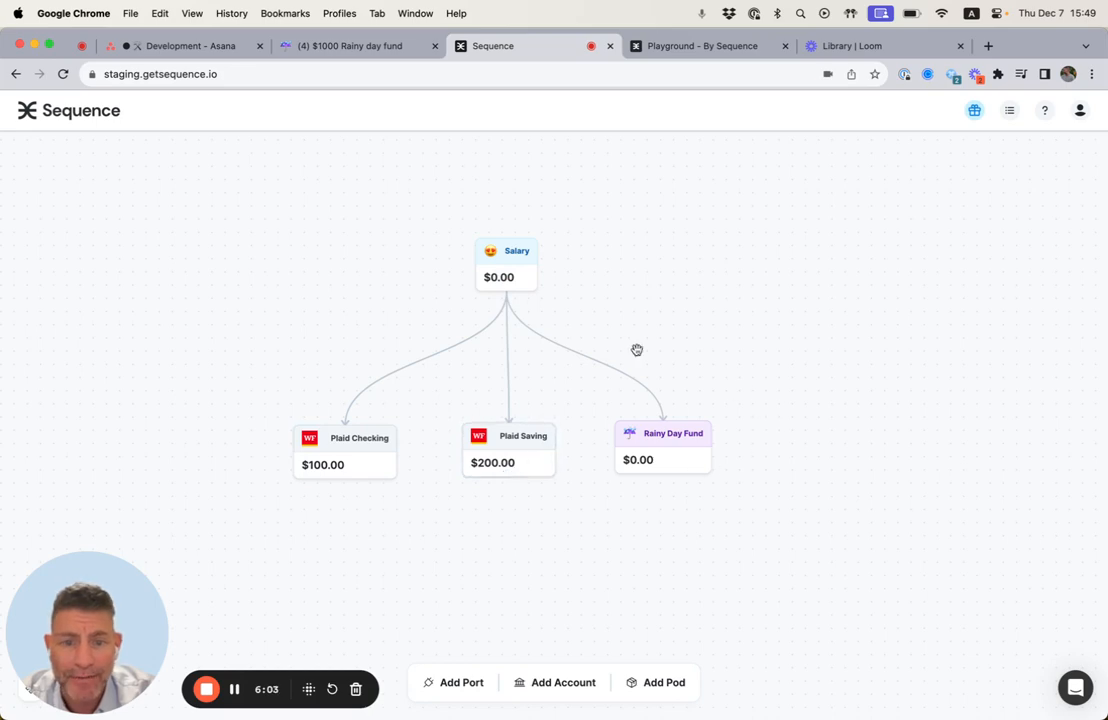
mouse_move(575, 347)
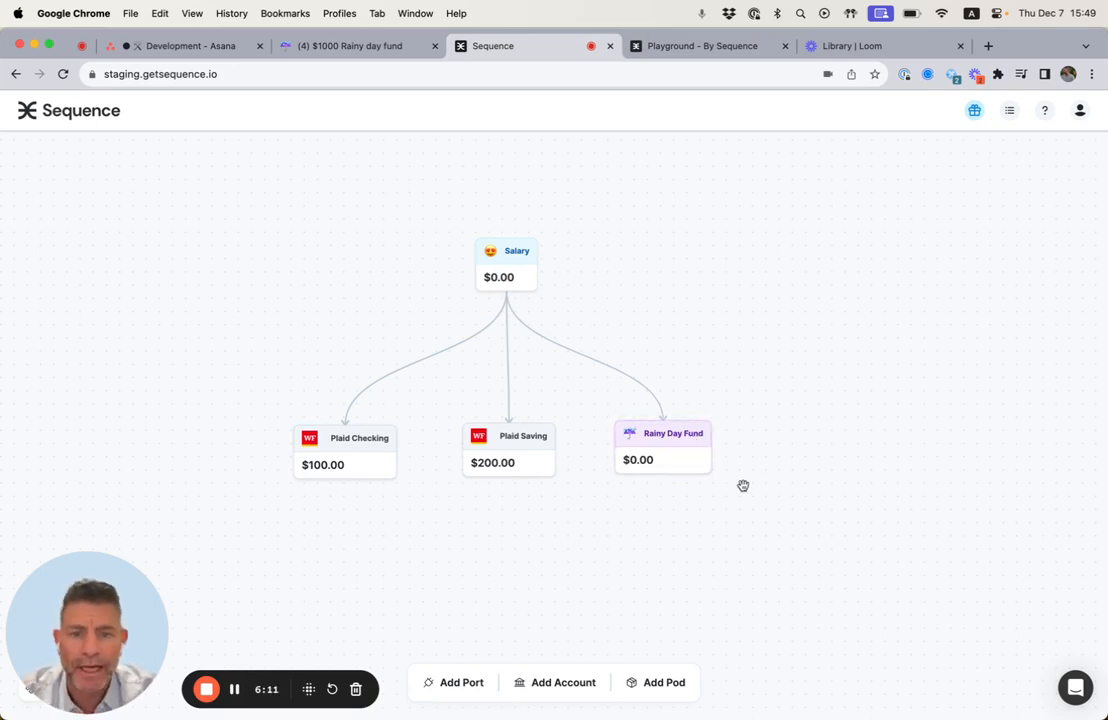
mouse_move(388, 383)
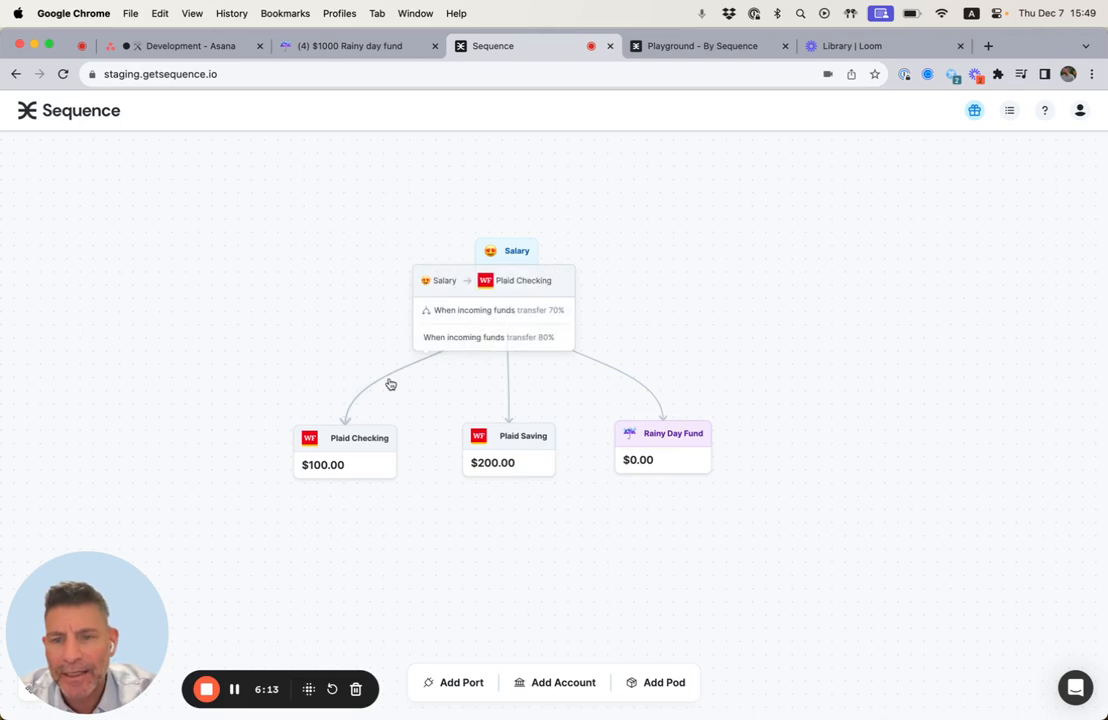